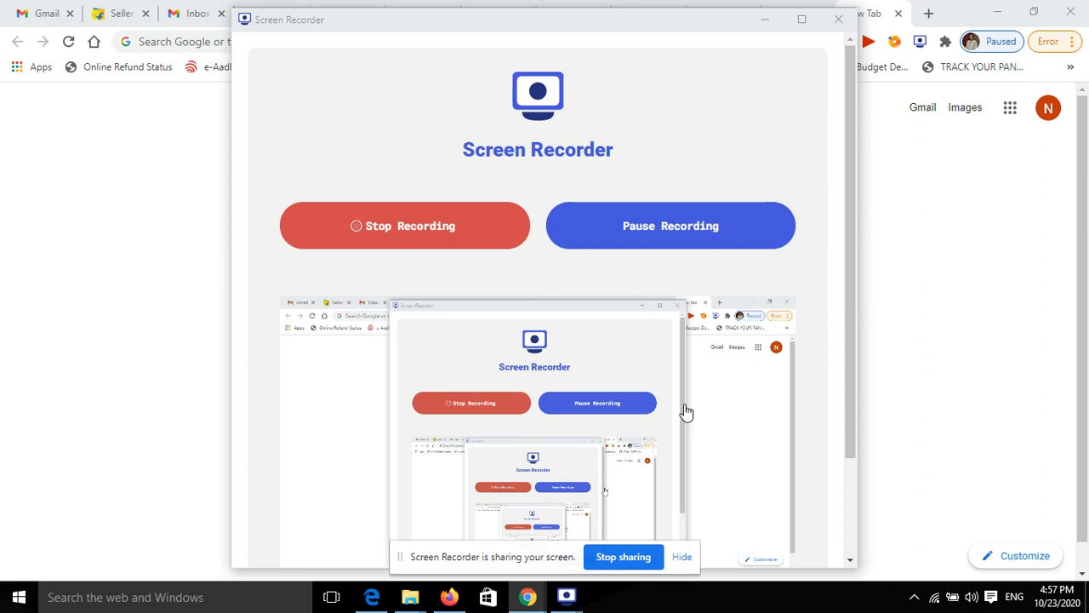
Minimize the Screen Recorder window so Chrome's New Tab page is in view.
click(771, 19)
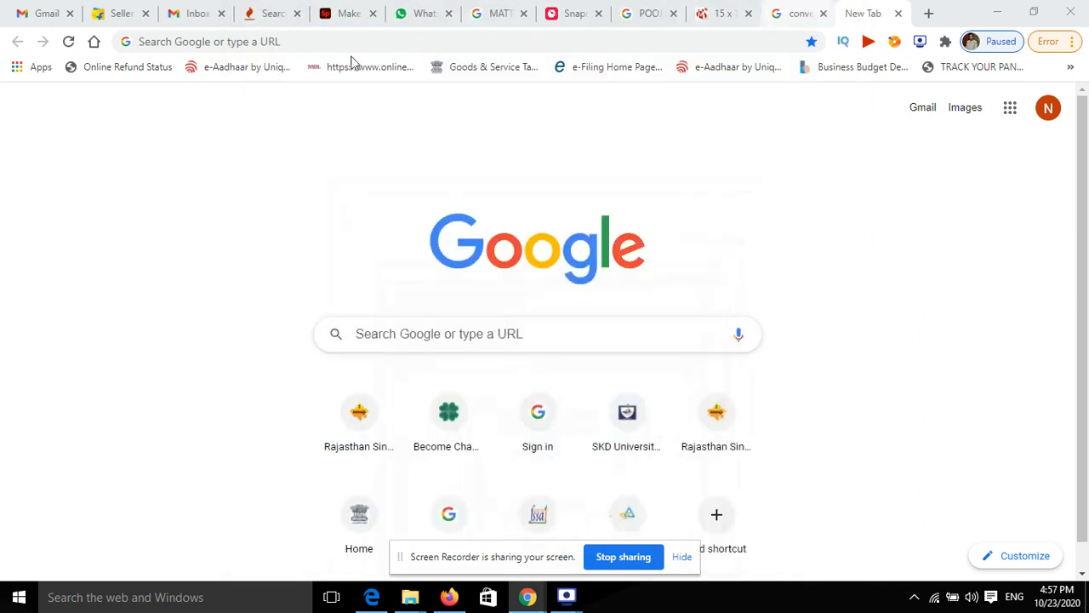
Search 'FOS', open the FoSCoS - FSSAI result and dismiss its announcement popup.
click(369, 39)
text(FOScos)
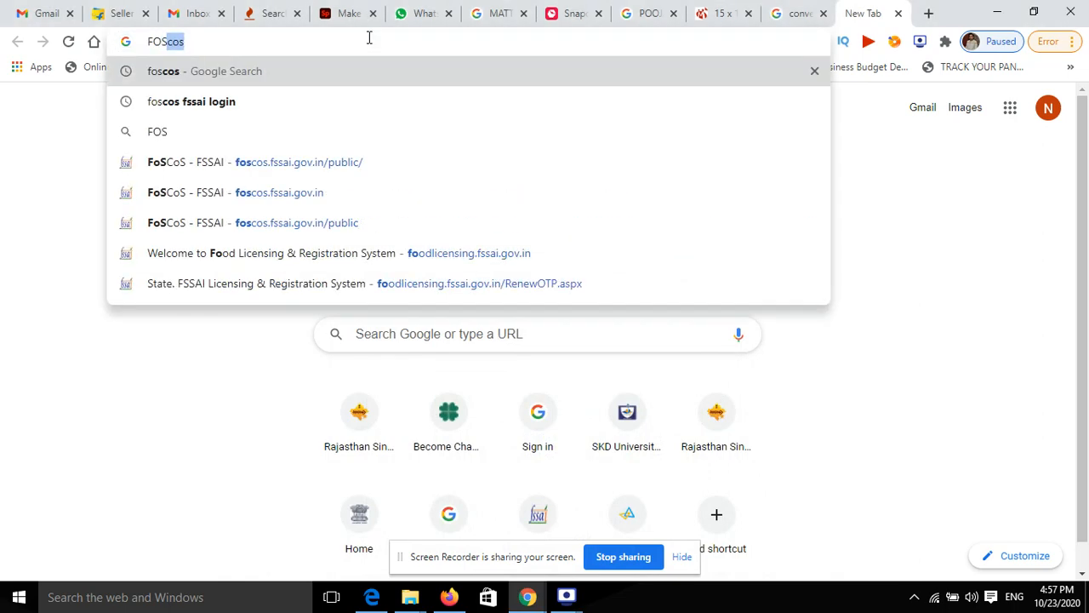
key(Return)
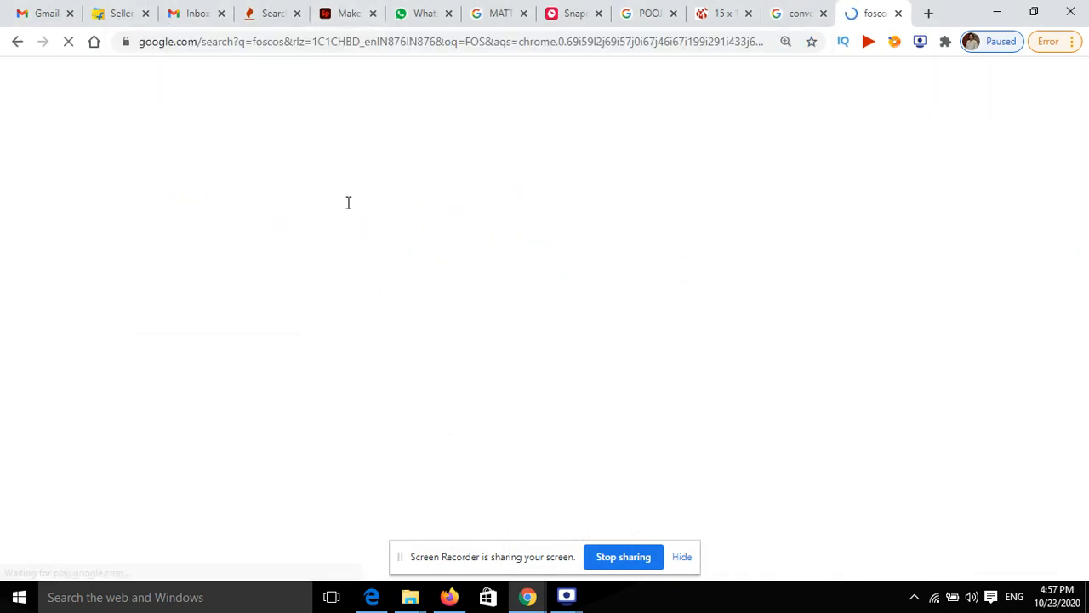
click(224, 248)
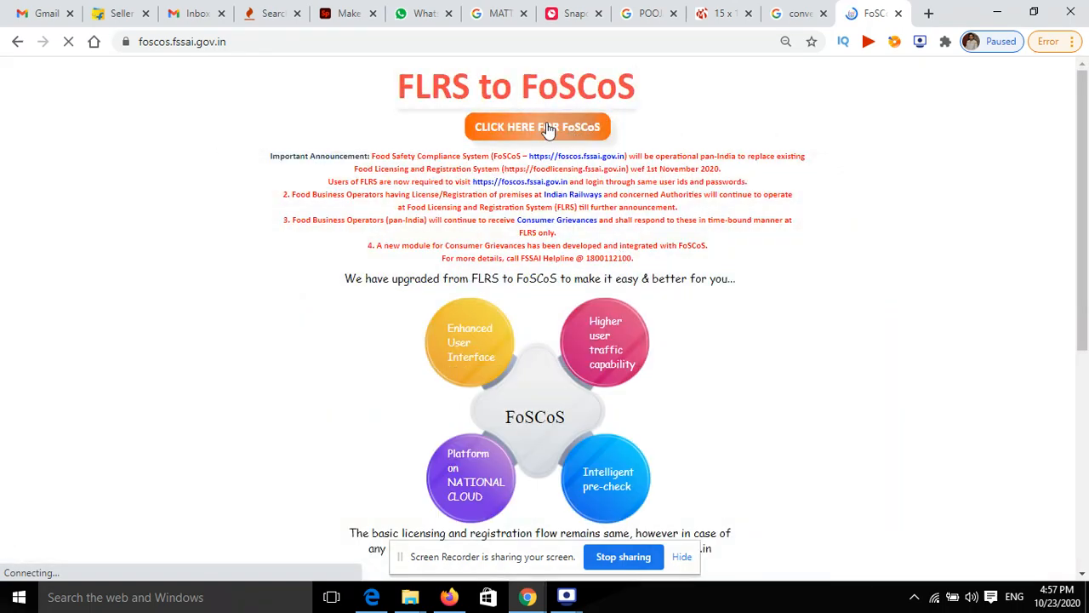
click(541, 125)
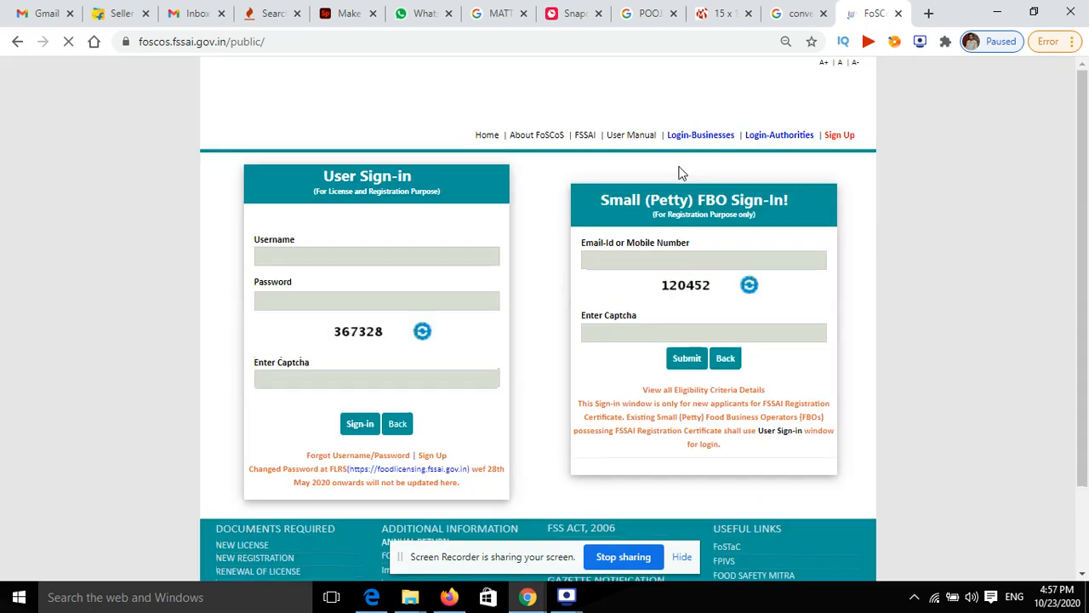
Attempt User Sign-in with the saved business login and the shown captcha.
click(408, 256)
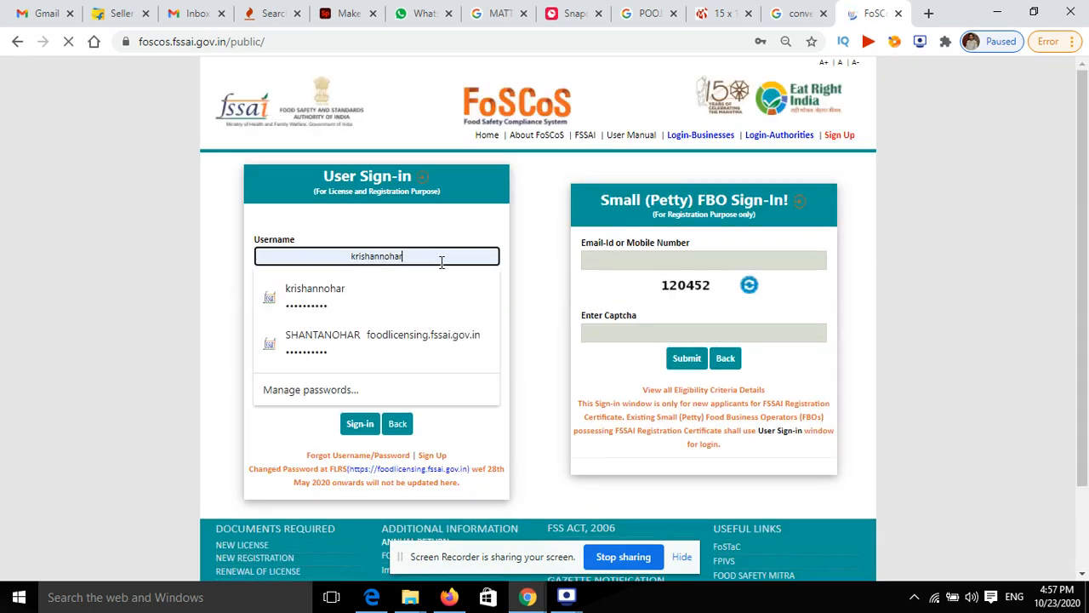
click(352, 311)
click(351, 375)
text(3673)
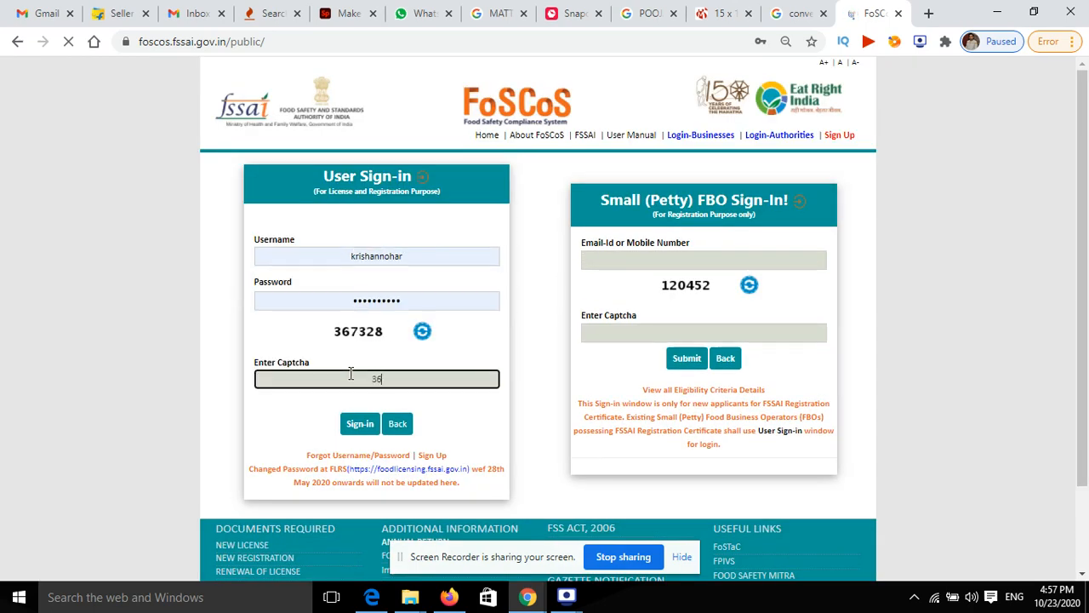
text(28)
click(361, 423)
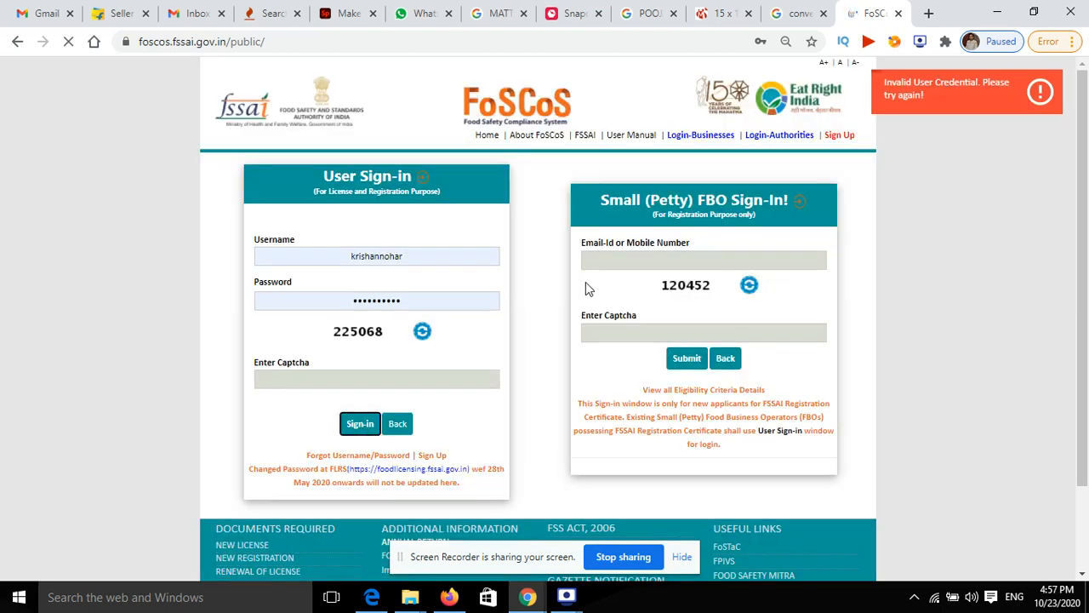
Enter a mobile number and captcha in the Small (Petty) FBO form, clearing the User Sign-in fields.
click(655, 261)
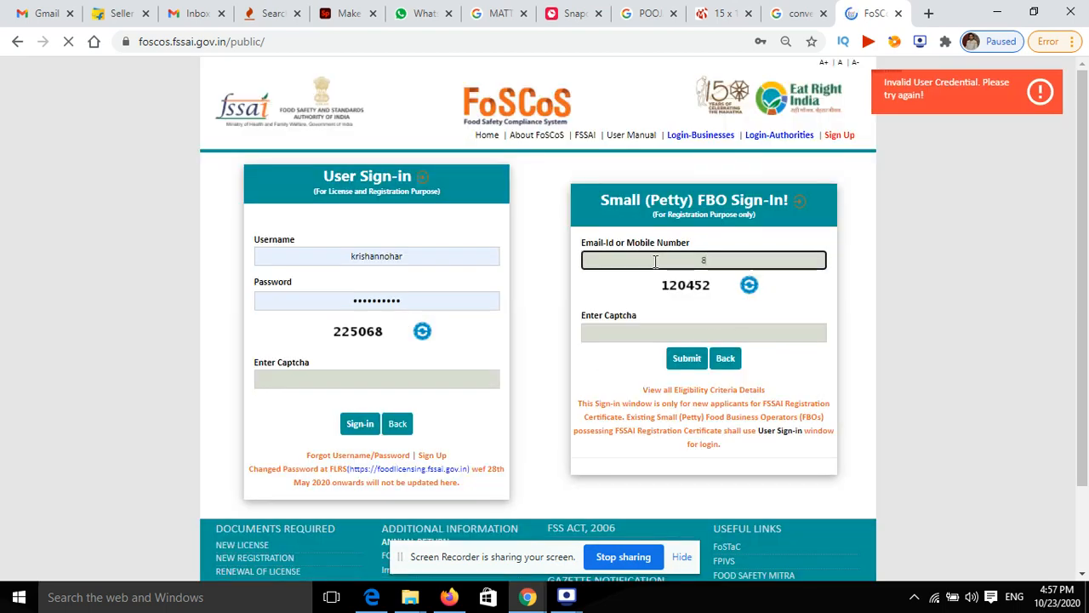
click(654, 326)
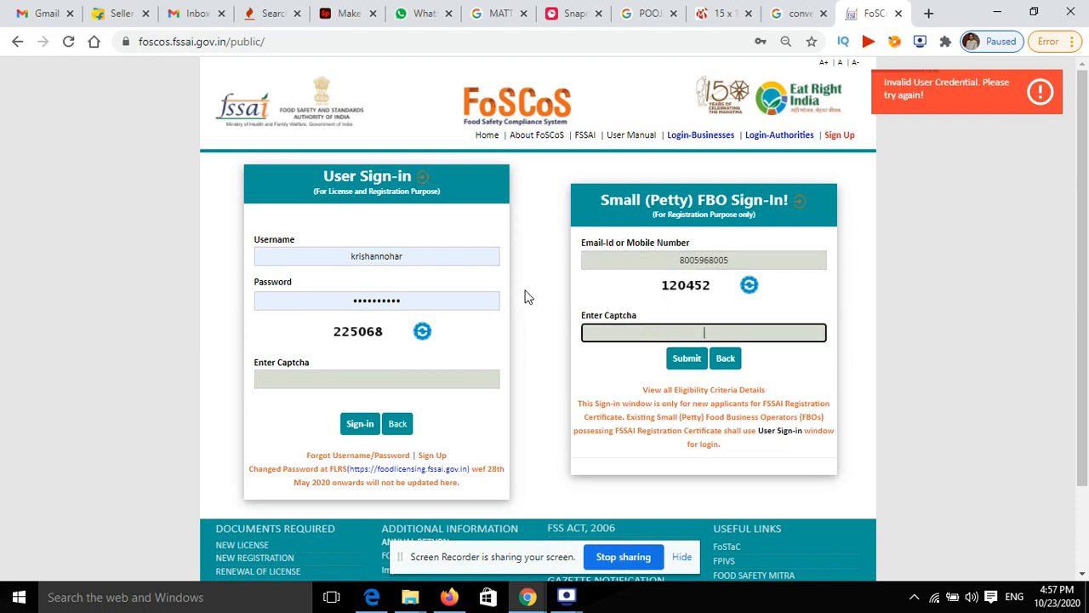
click(438, 255)
key(ctrl+a)
key(BackSpace)
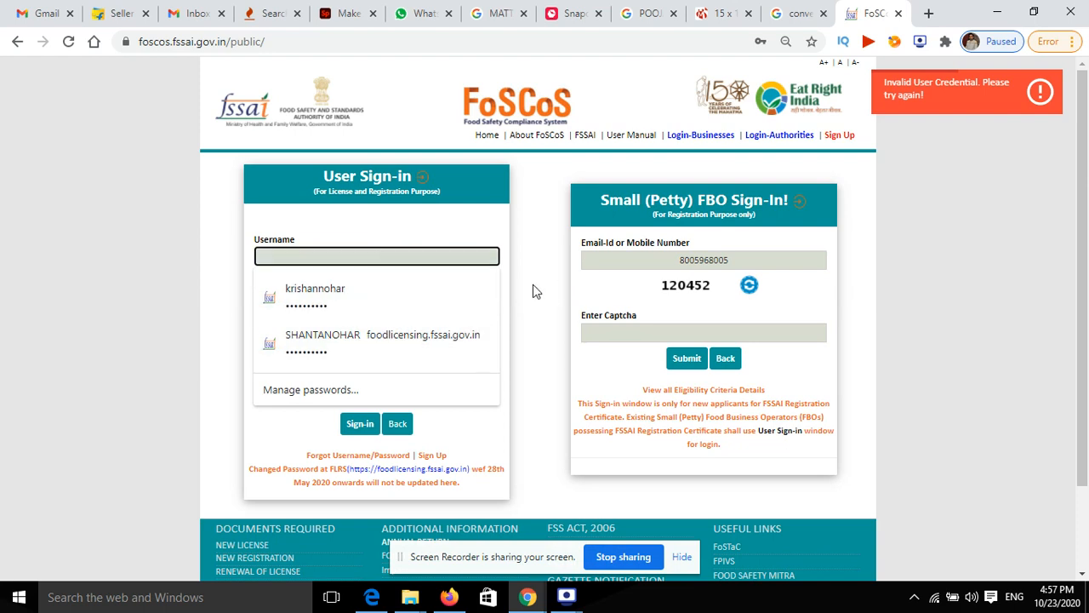
click(533, 284)
click(437, 308)
key(ctrl+a)
key(BackSpace)
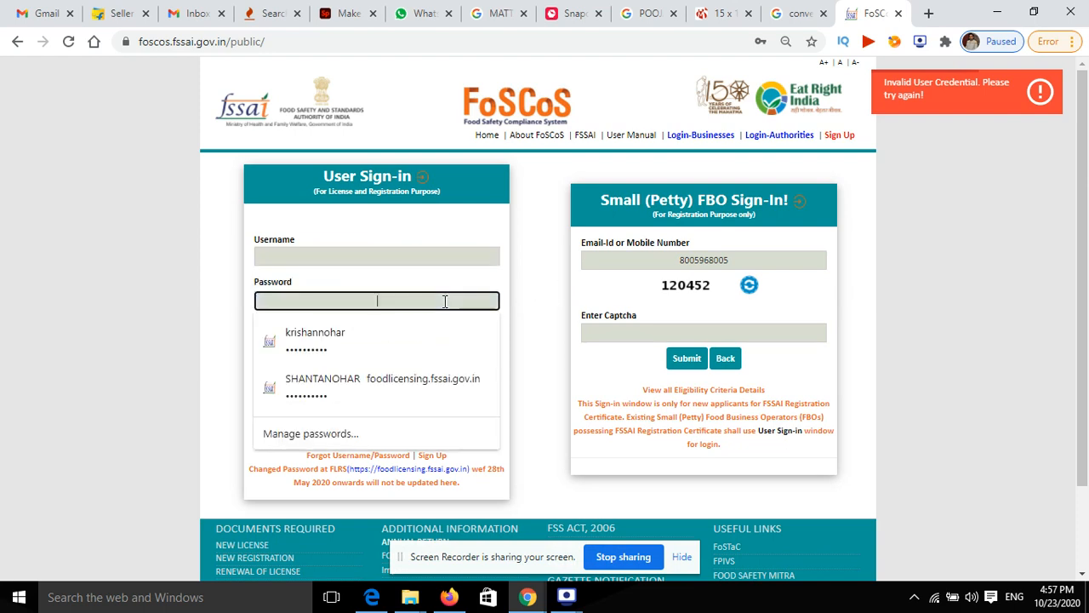
click(672, 331)
text(1)
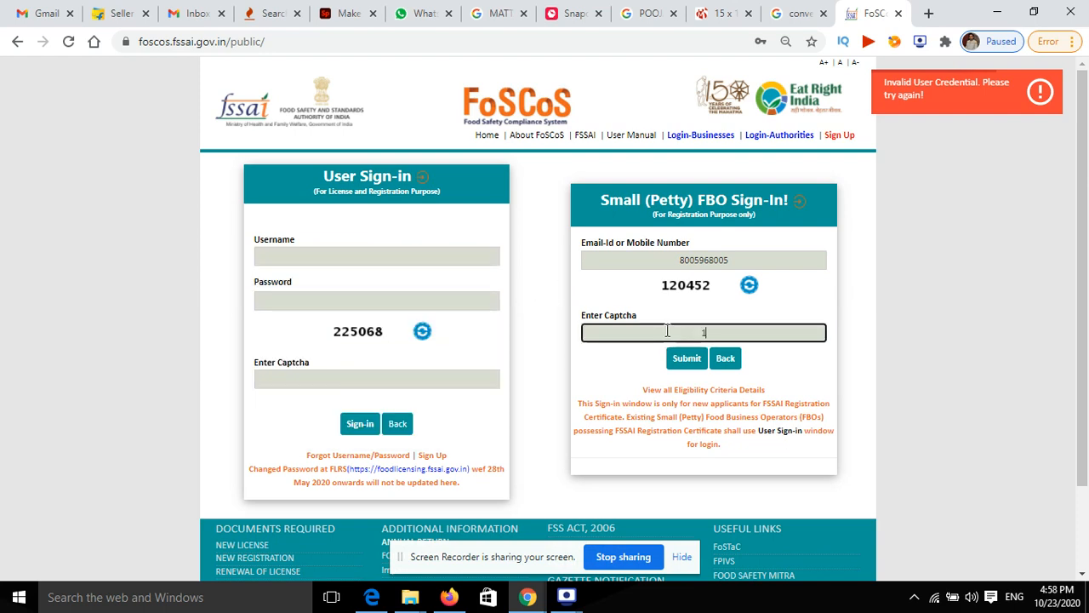
text(20452)
Submit the Small (Petty) FBO sign-in and focus the OTP Verification Code field.
click(694, 363)
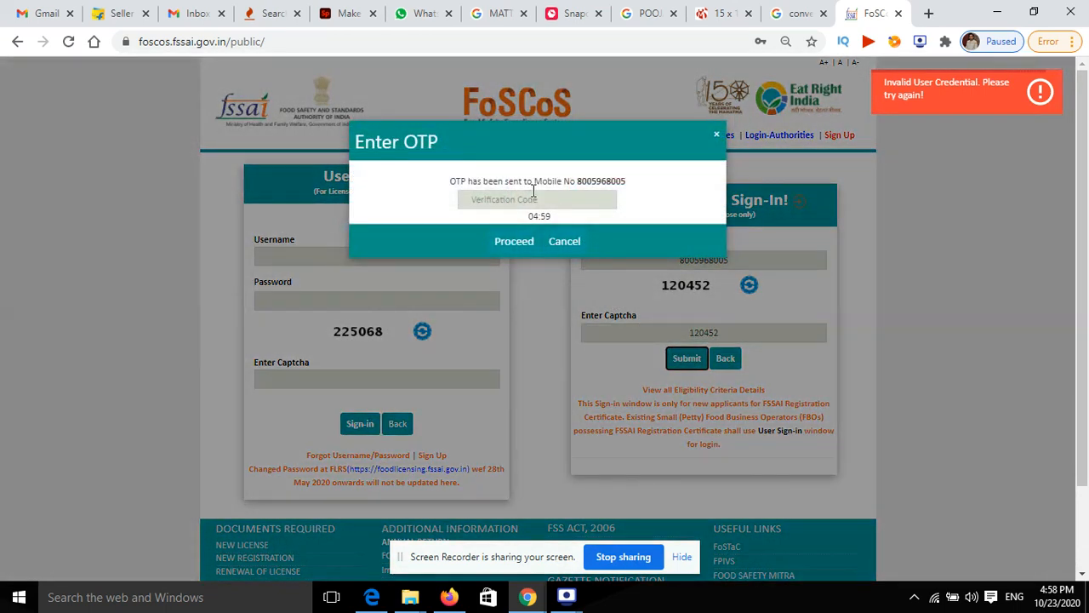
click(534, 193)
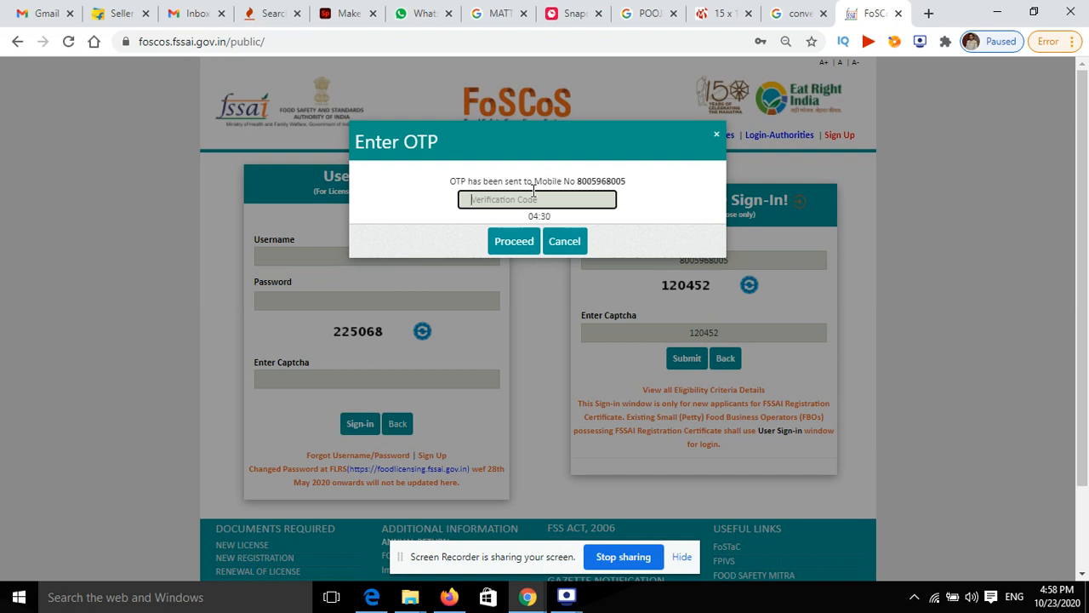
Cancel the OTP dialog, replace the mobile number and refresh the captcha.
click(557, 243)
click(739, 259)
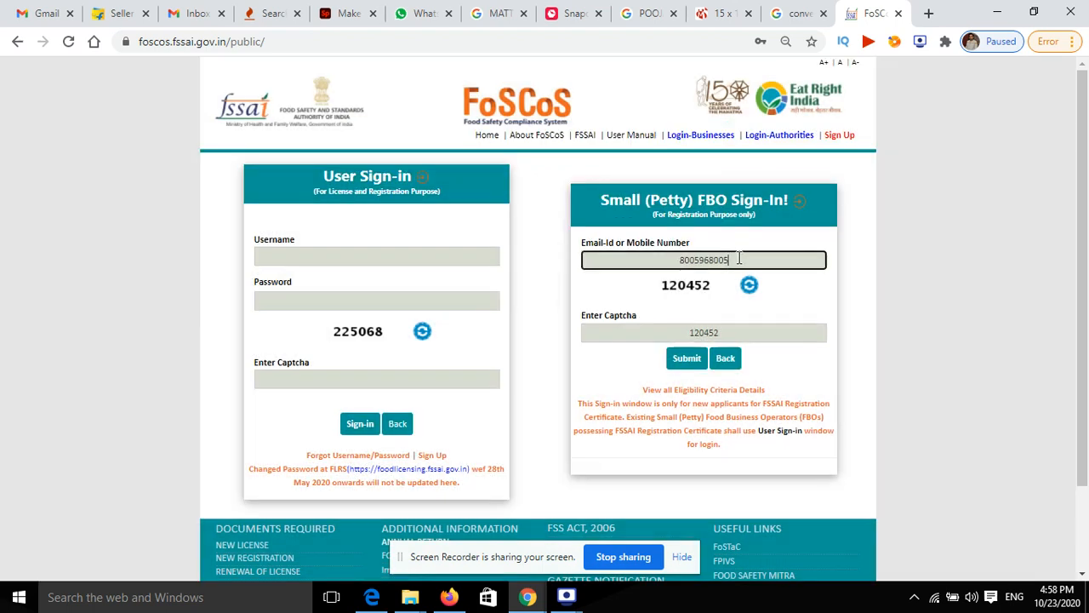
double_click(738, 259)
click(737, 332)
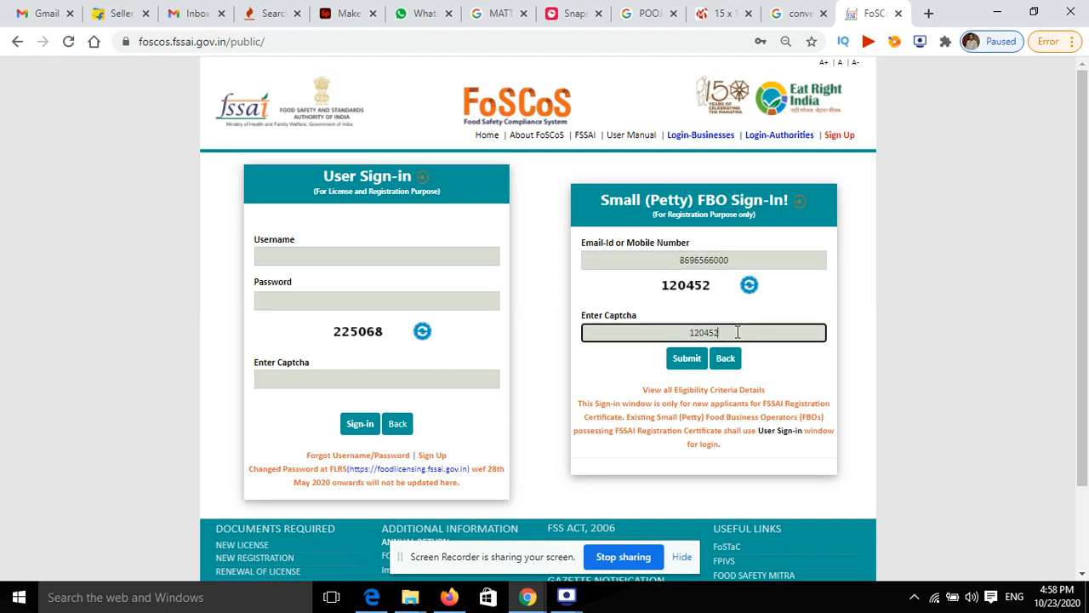
double_click(737, 332)
click(749, 284)
click(693, 333)
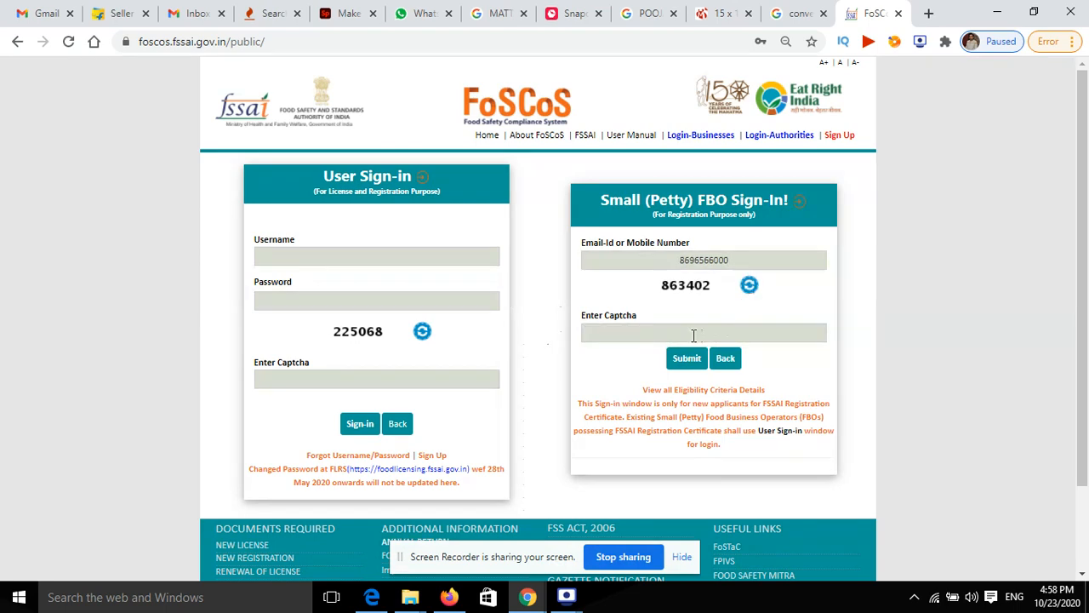
Sign in with another mobile number and new captcha, then verify the received OTP.
double_click(737, 259)
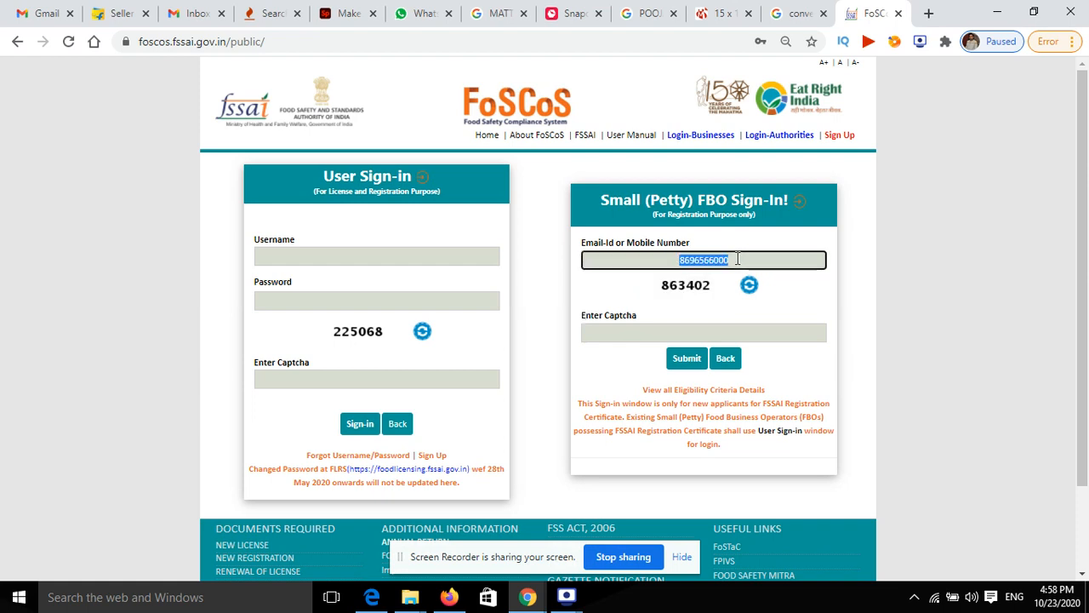
click(687, 324)
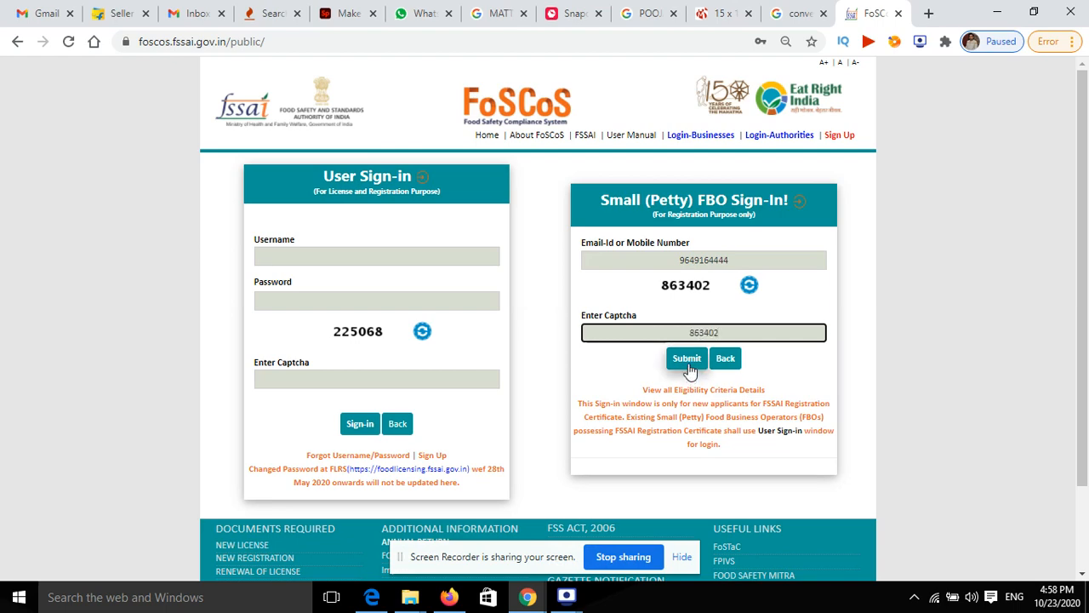
click(686, 358)
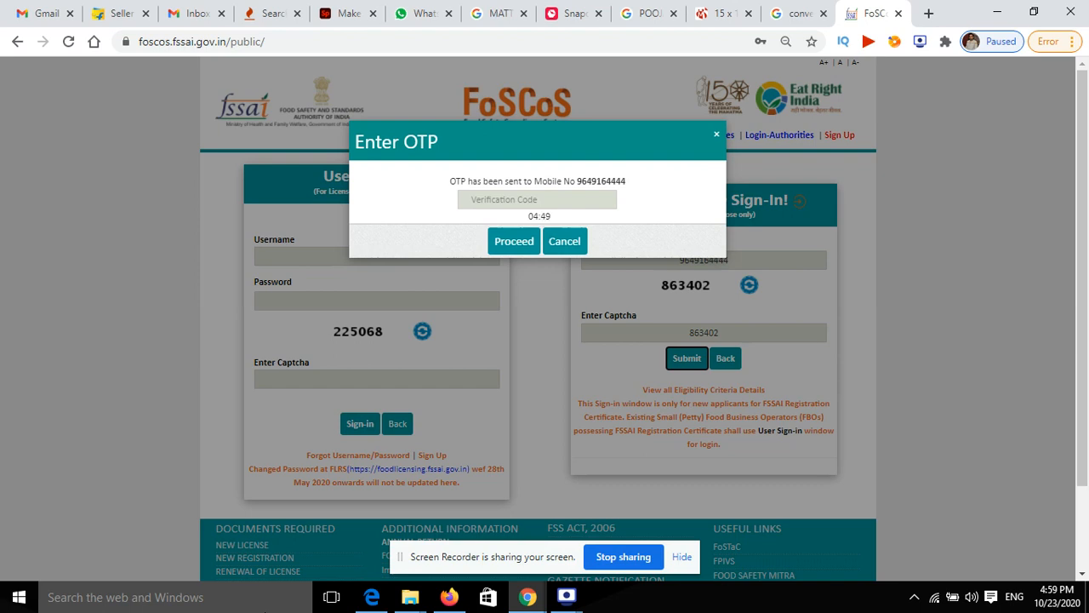
click(534, 199)
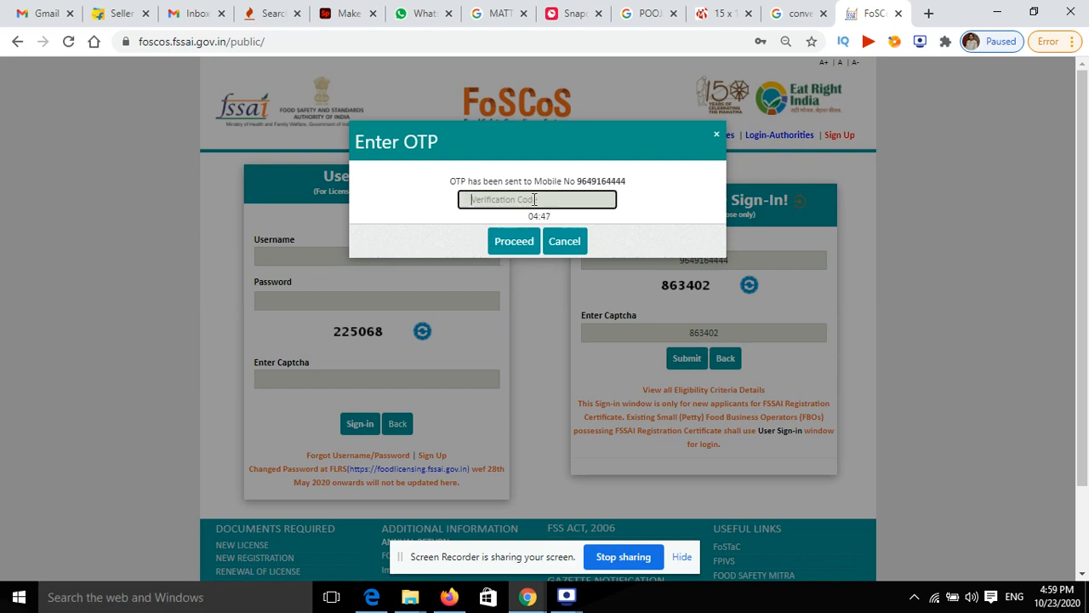
click(502, 241)
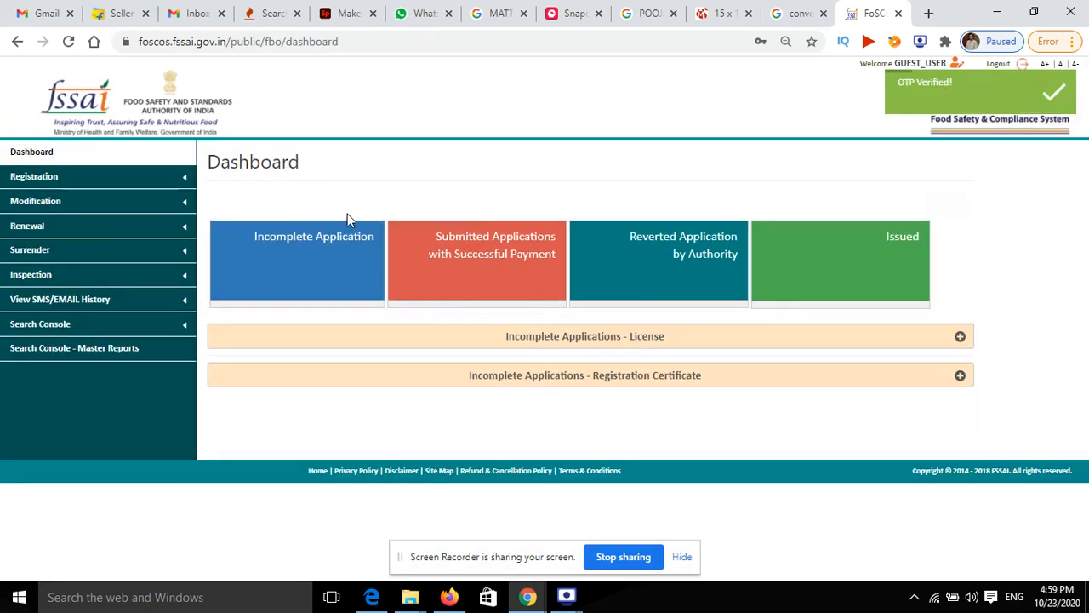
Start a new Registration application with Delhi as the premises state.
click(193, 184)
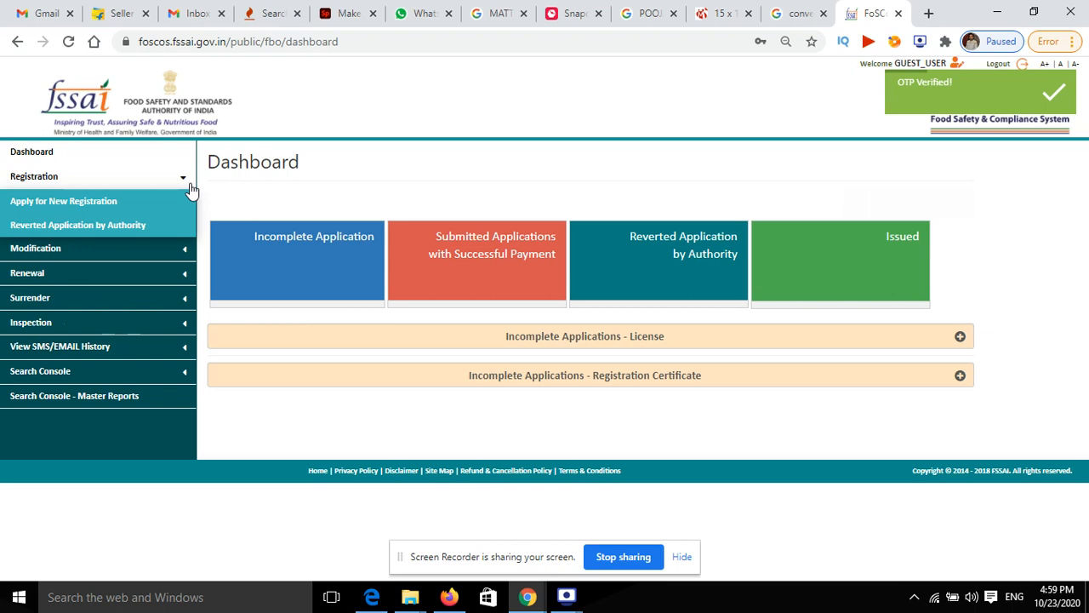
click(96, 202)
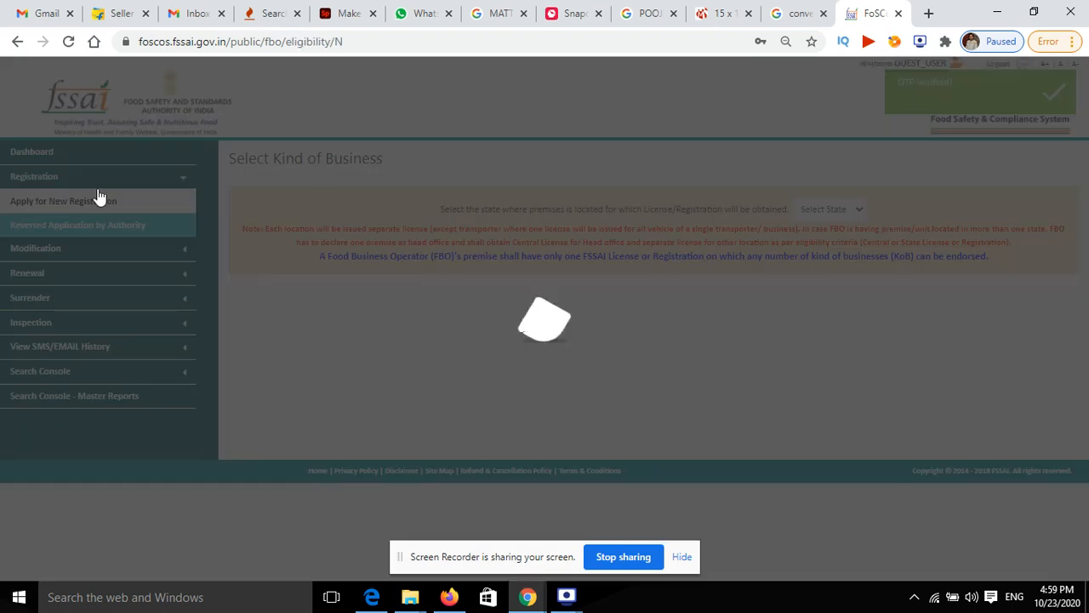
click(813, 208)
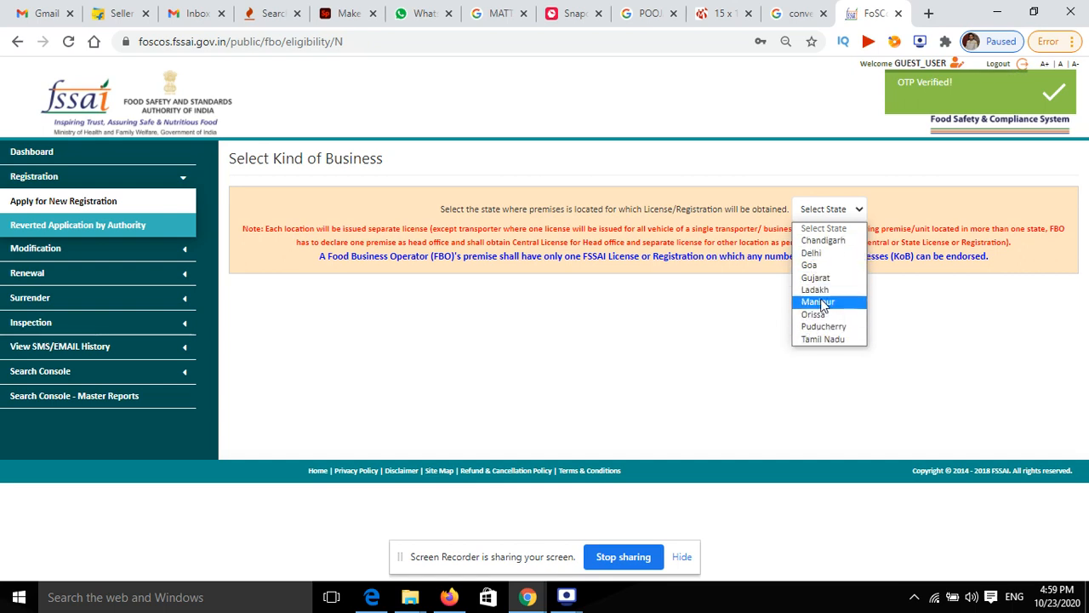
click(829, 254)
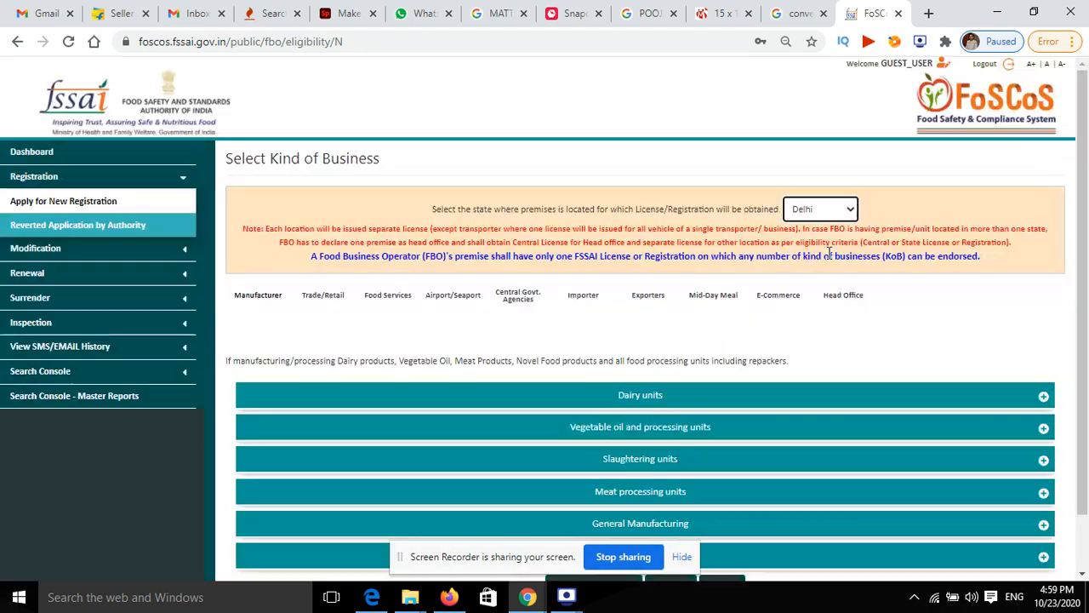
Choose Trade/Retail - Retailer with turnover up to 12 lakhs/annum and check eligibility.
scroll(253, 313, down, 1)
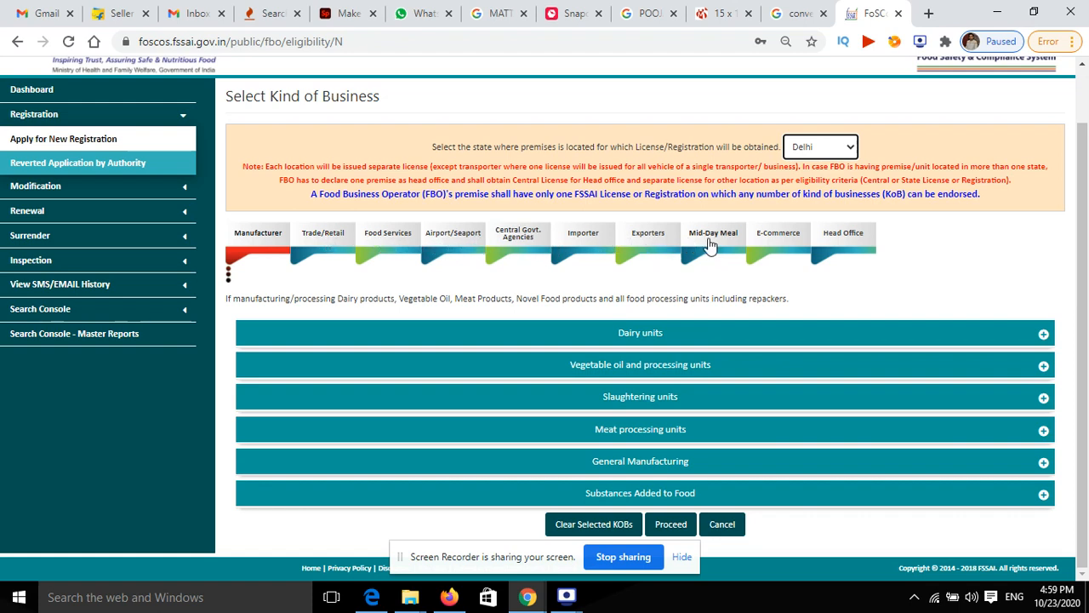
click(319, 238)
scroll(334, 241, down, 3)
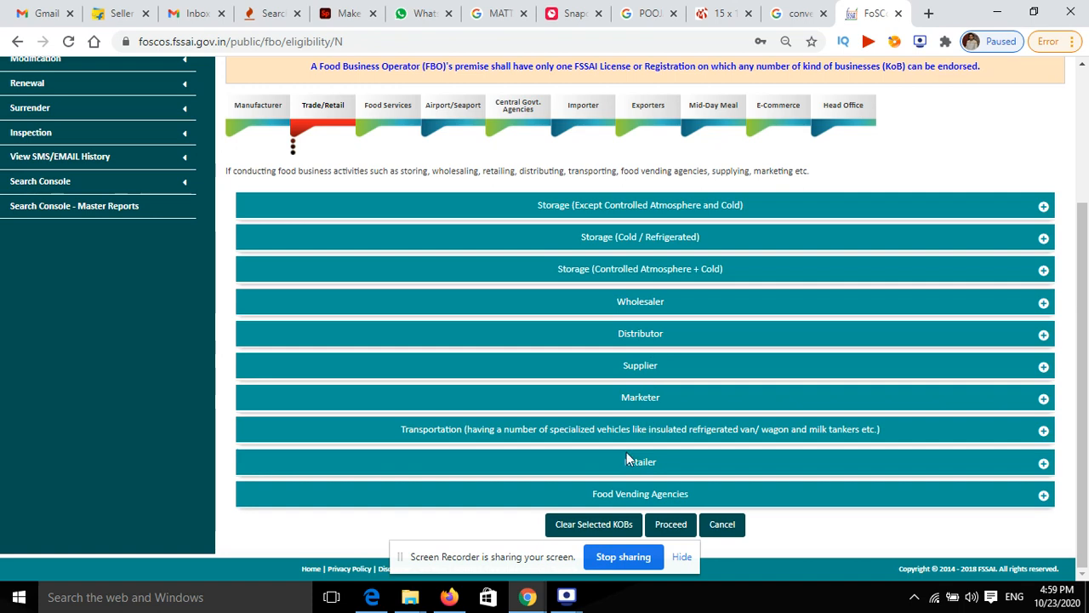
click(1043, 462)
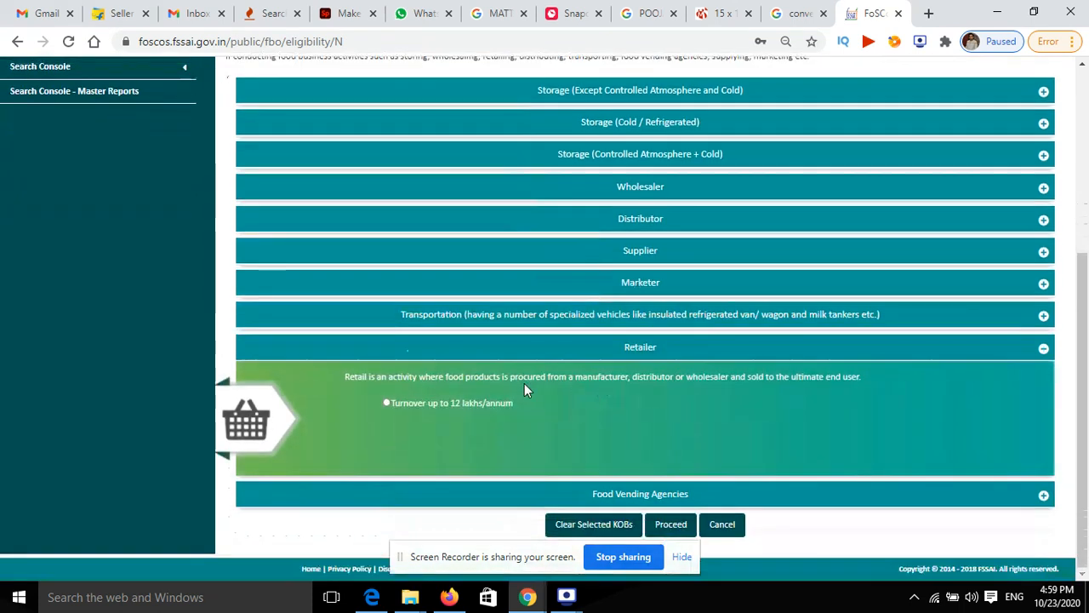
click(387, 403)
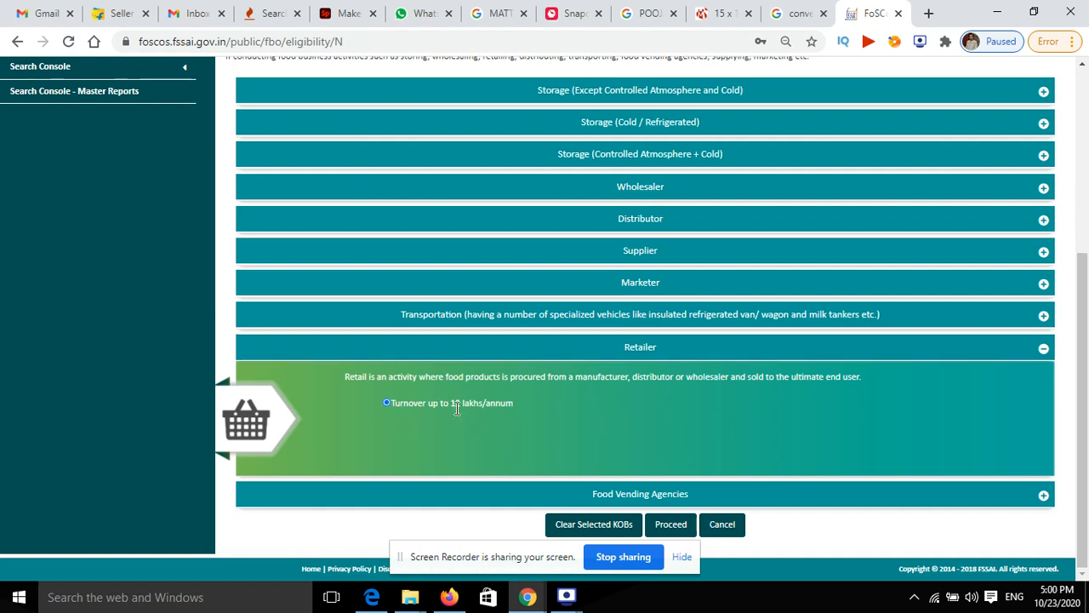
click(681, 525)
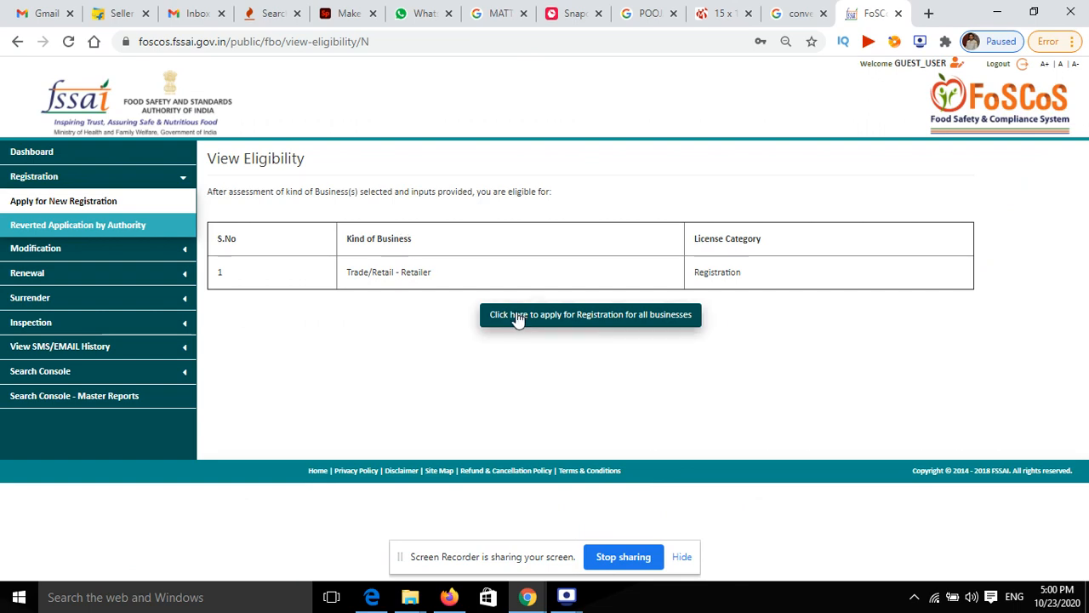
Begin the registration form with name AGGARWAL KIRANA STORE and designation Individual.
click(562, 321)
scroll(522, 328, down, 2)
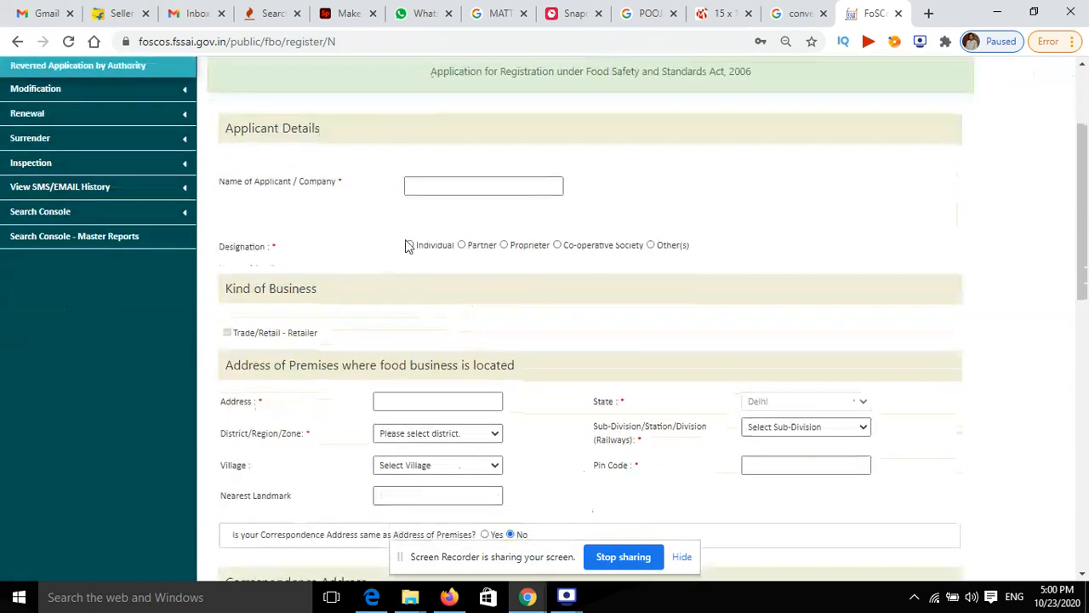
click(473, 183)
text(A)
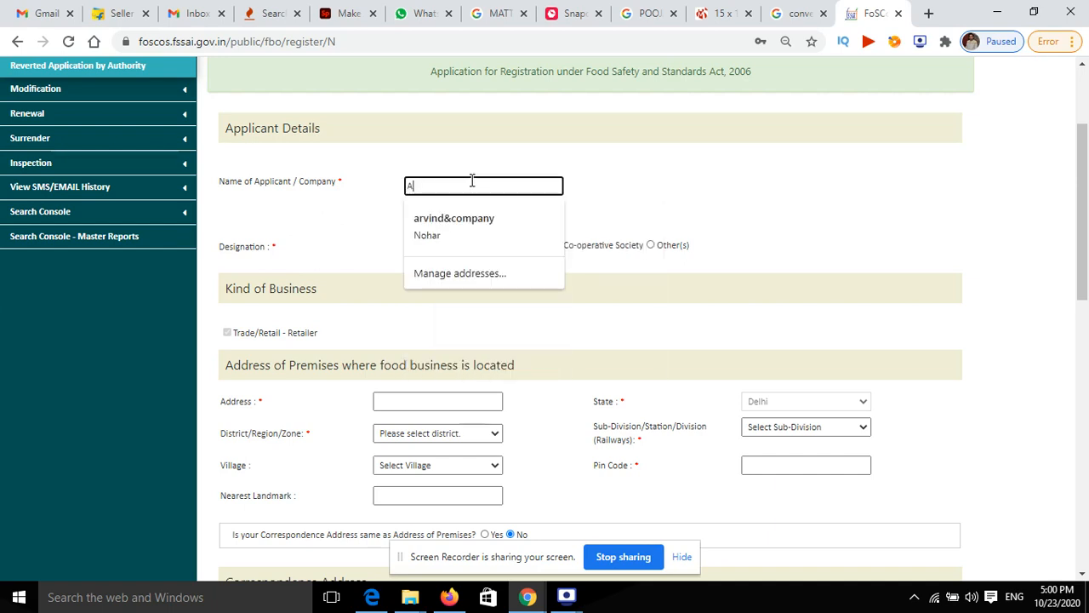
text(GGAR)
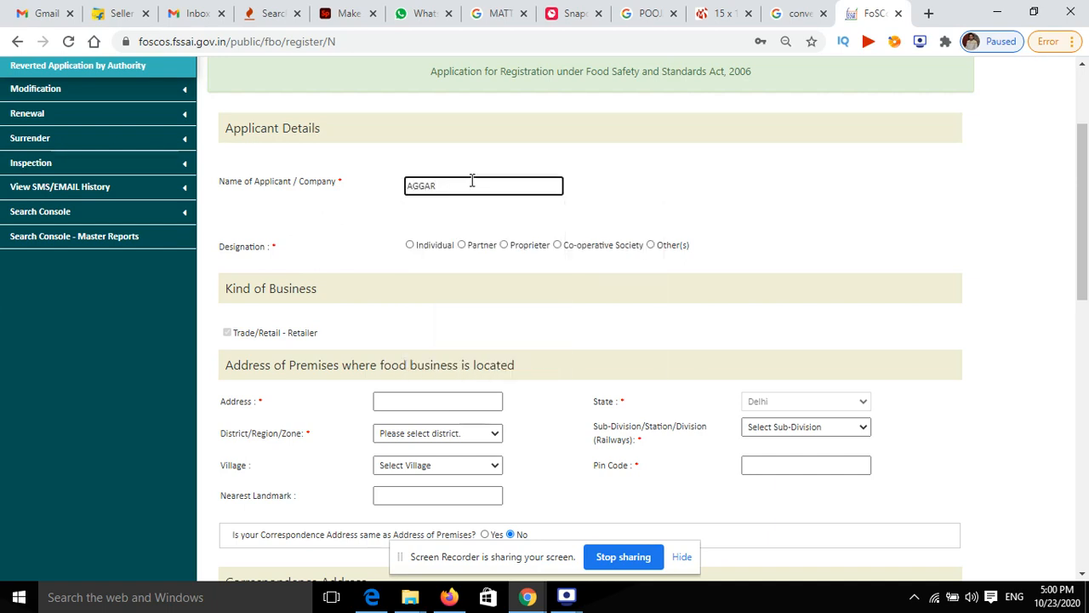
text(WAL KIRANA STORE)
click(411, 245)
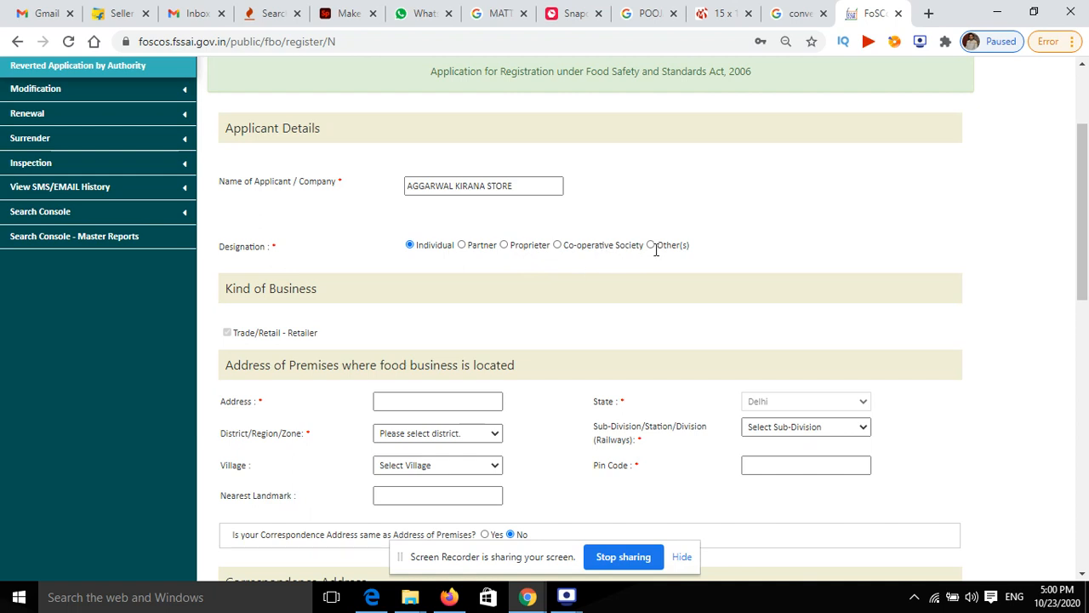
scroll(409, 263, down, 3)
scroll(428, 204, up, 1)
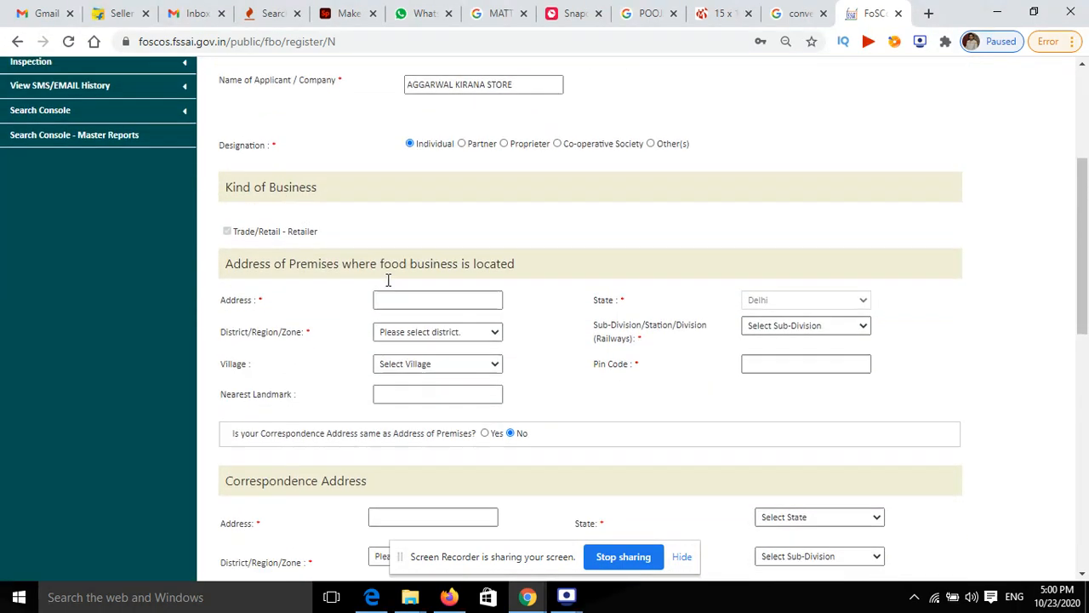
Set premises address MAIN BHAZAR, district New Delhi, sub-division CHANKYA PURI, village North.
click(405, 247)
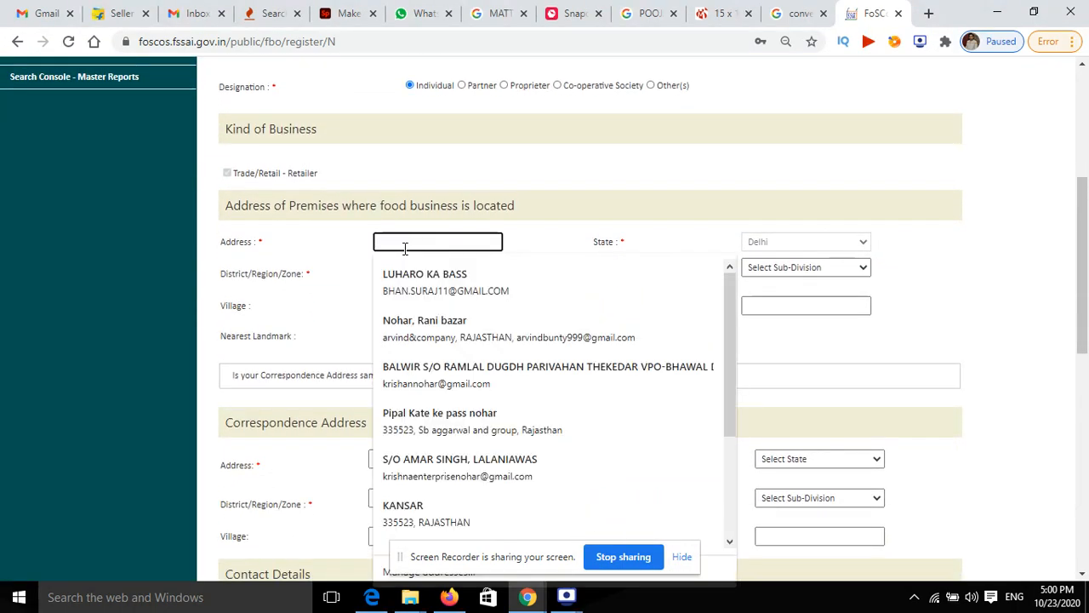
text(NO)
key(BackSpace)
key(BackSpace)
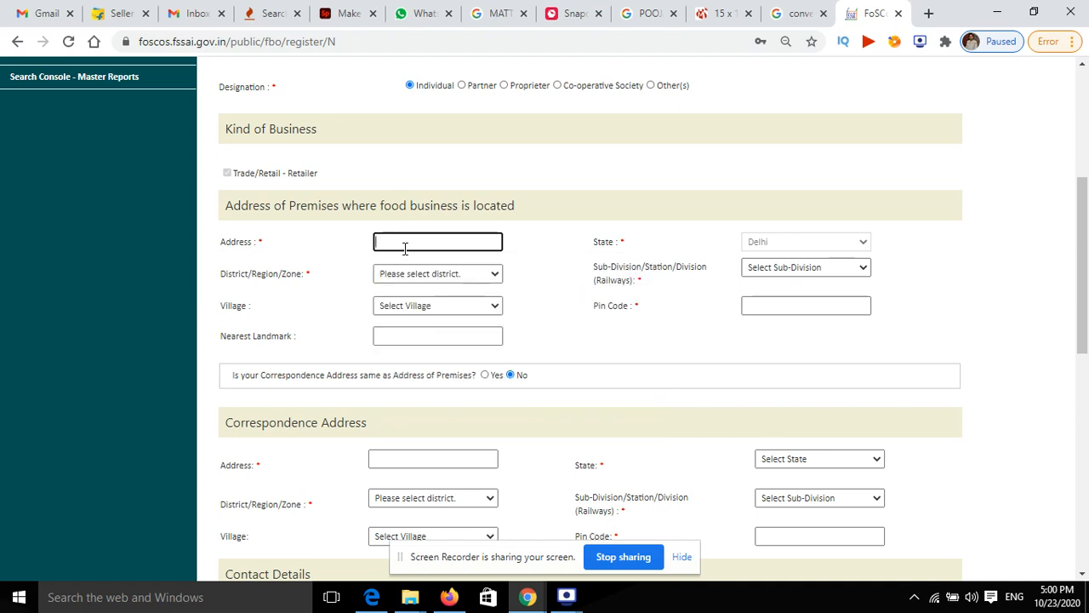
text(MAIN BHAZAR)
key(Tab)
click(432, 274)
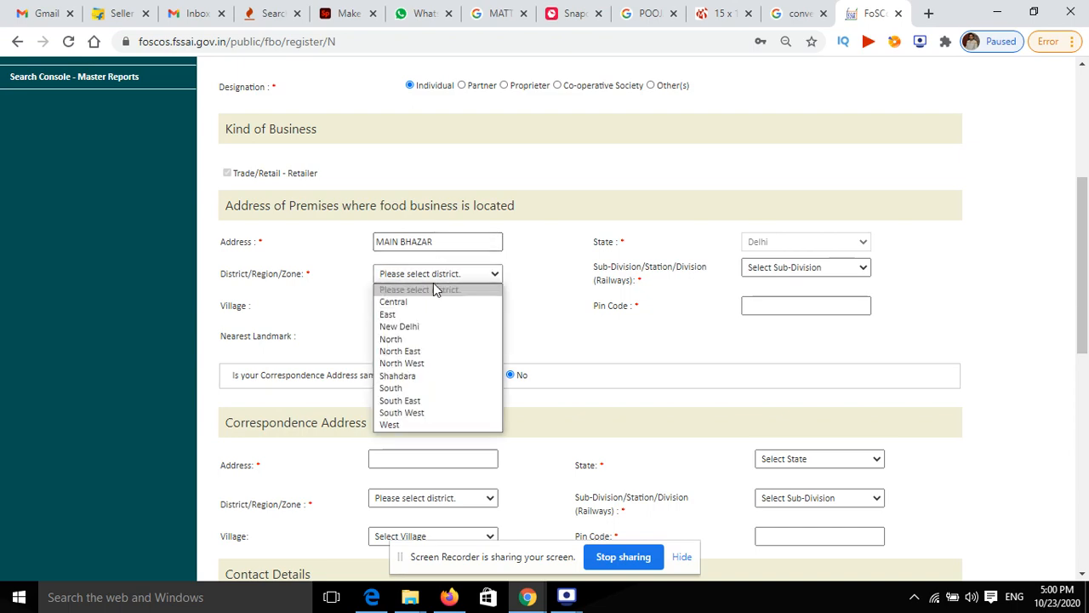
click(428, 328)
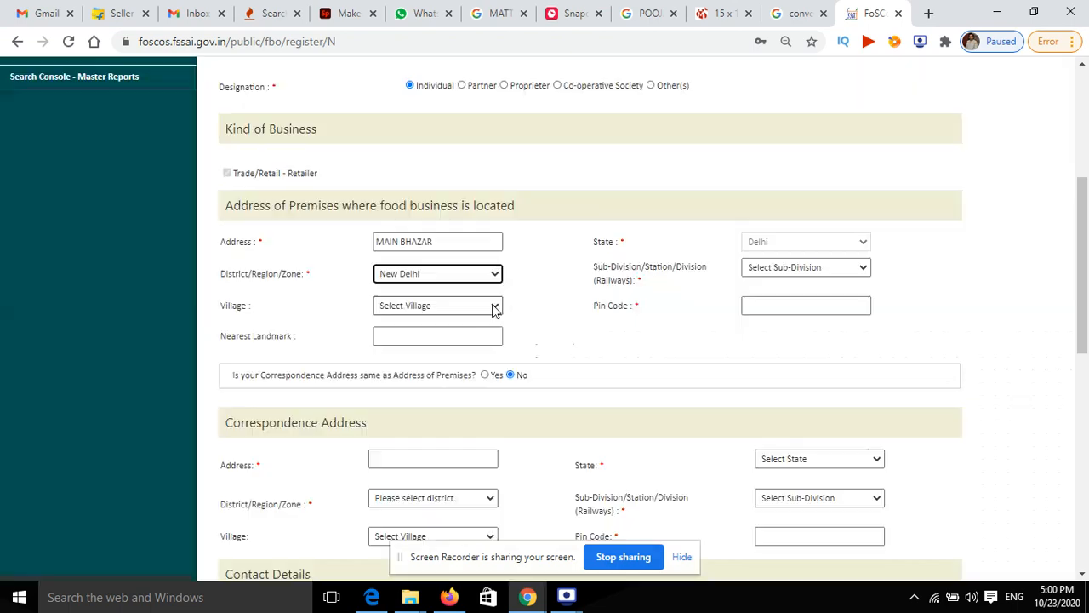
click(773, 269)
click(770, 296)
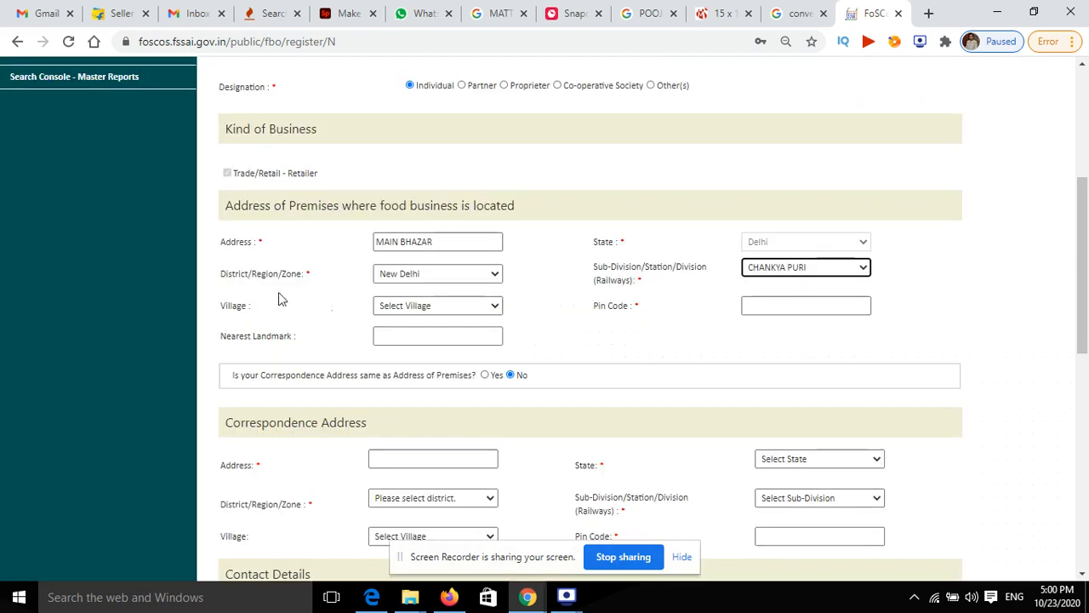
click(400, 306)
click(397, 337)
Go through pin code, landmark, telephone and e-mail fields and enter the contact person's name.
click(791, 305)
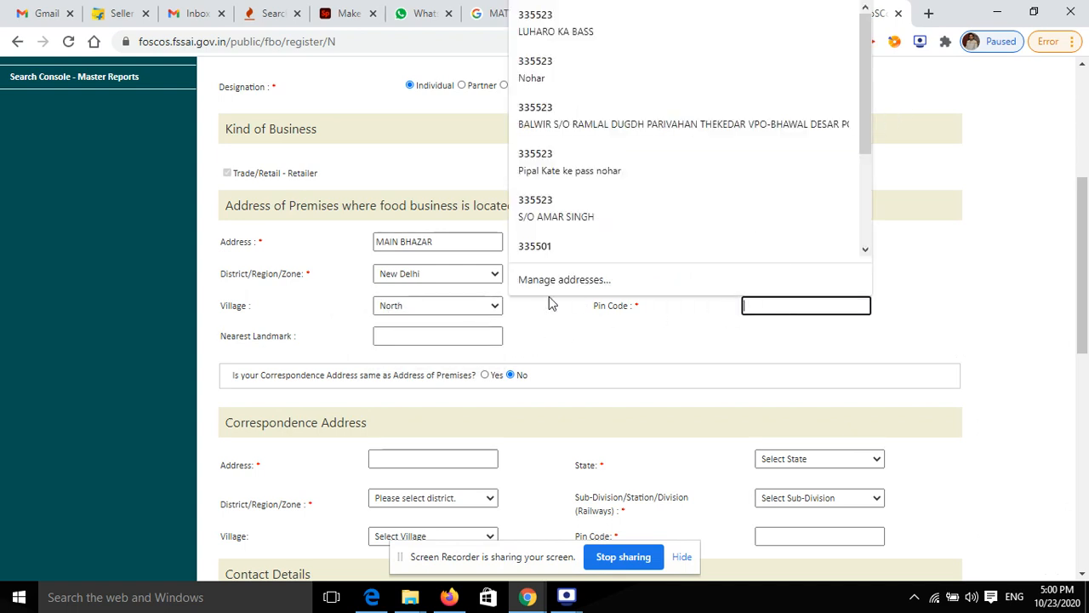
click(420, 336)
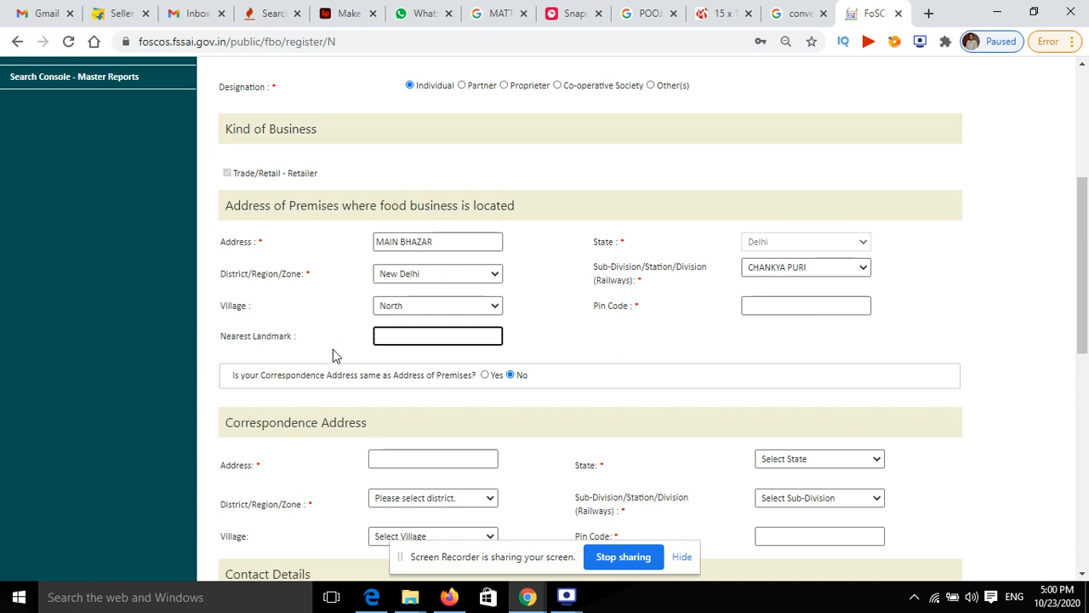
scroll(357, 352, down, 1)
click(485, 296)
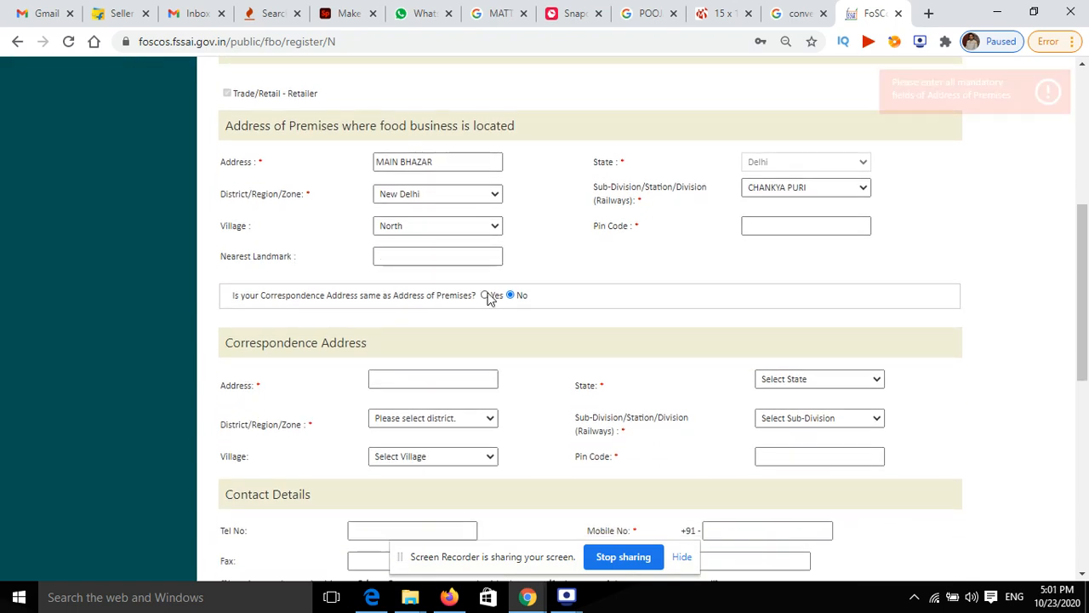
scroll(500, 360, down, 2)
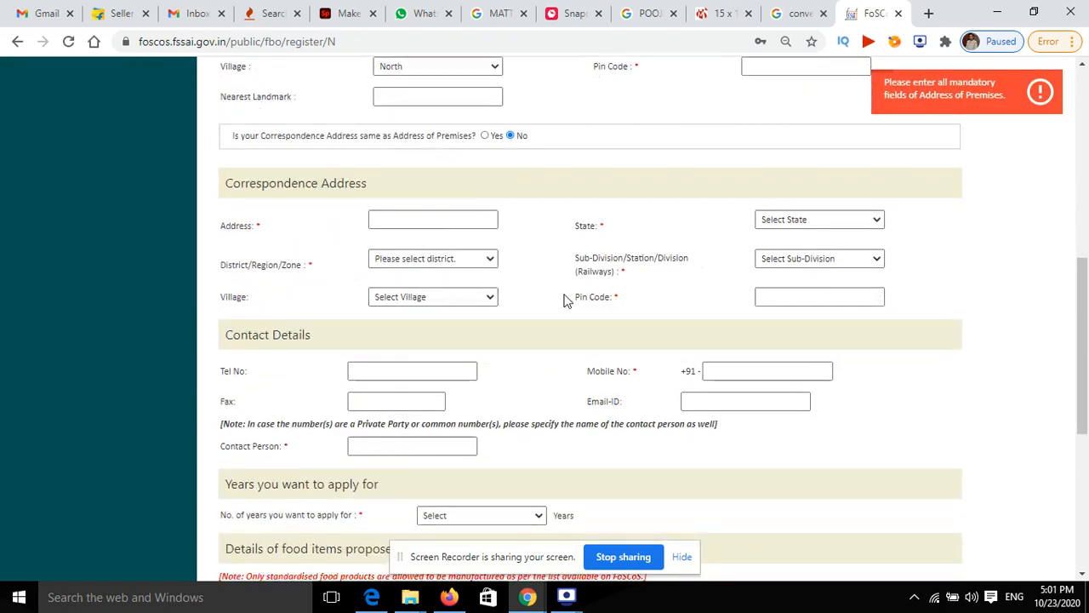
scroll(568, 317, down, 2)
click(433, 213)
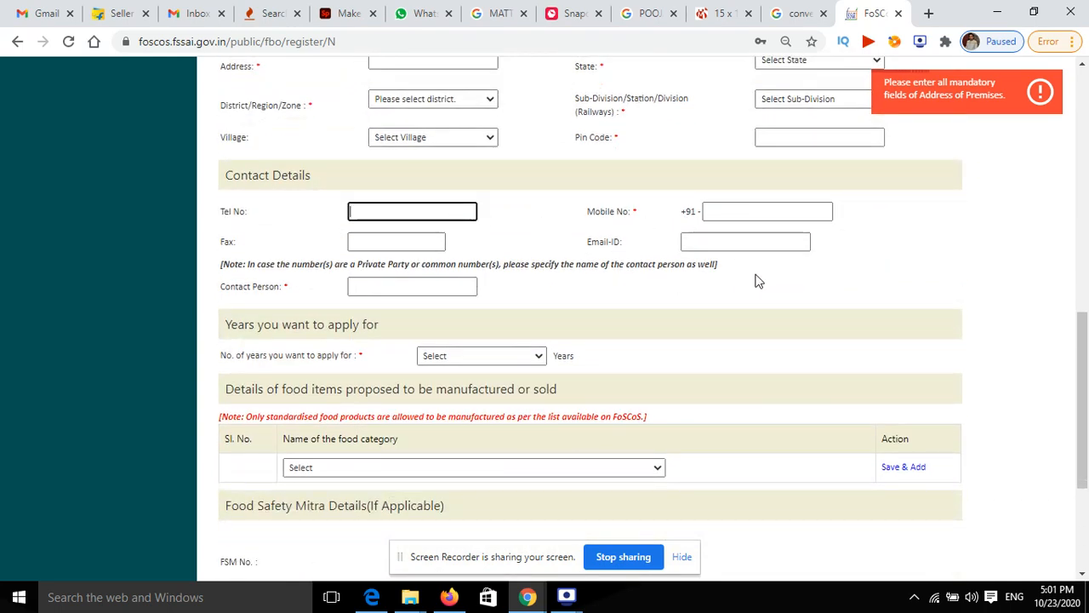
click(713, 243)
click(415, 290)
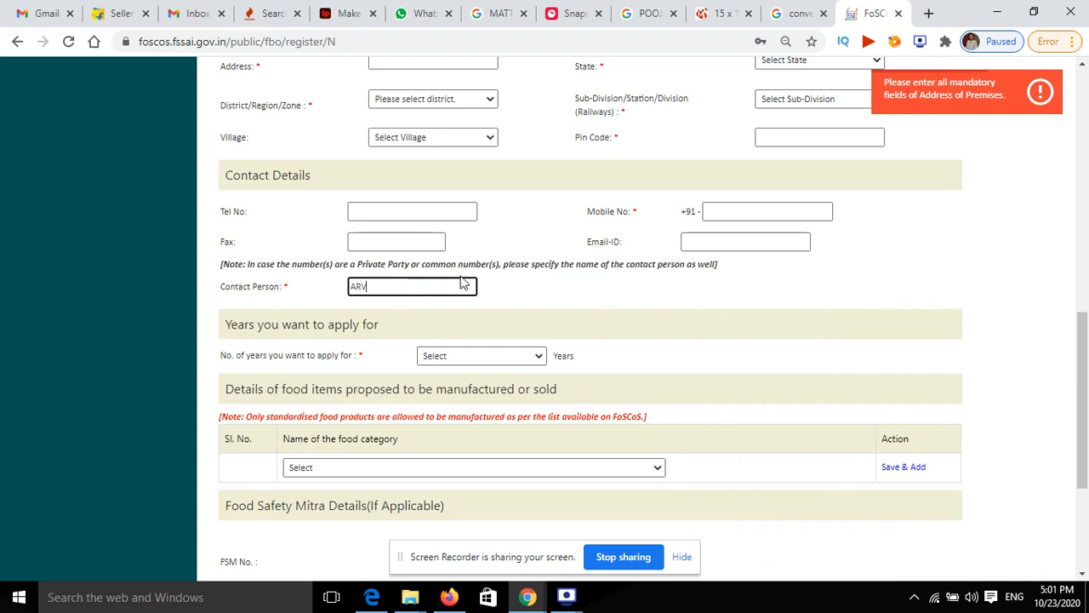
scroll(485, 302, down, 2)
click(464, 197)
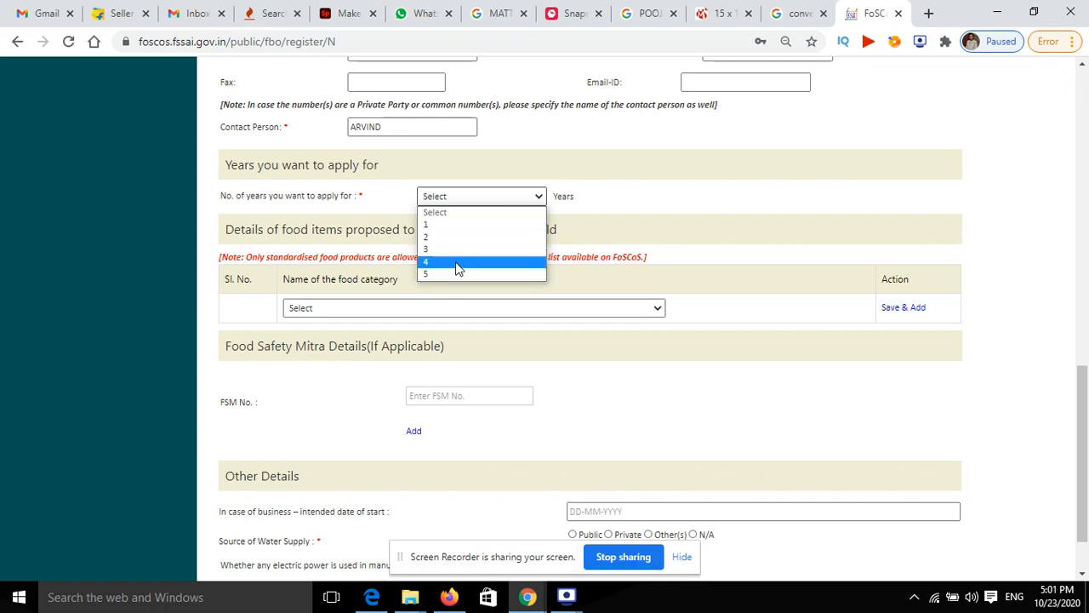
scroll(479, 225, down, 1)
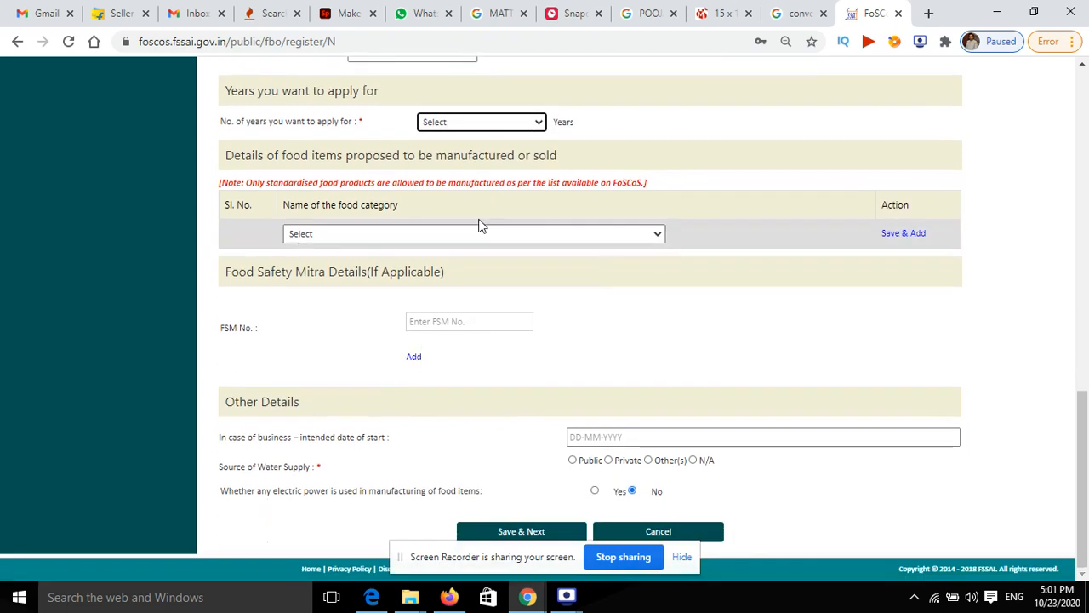
Open the 'Name of the food category' dropdown showing dairy products through Others.
click(483, 232)
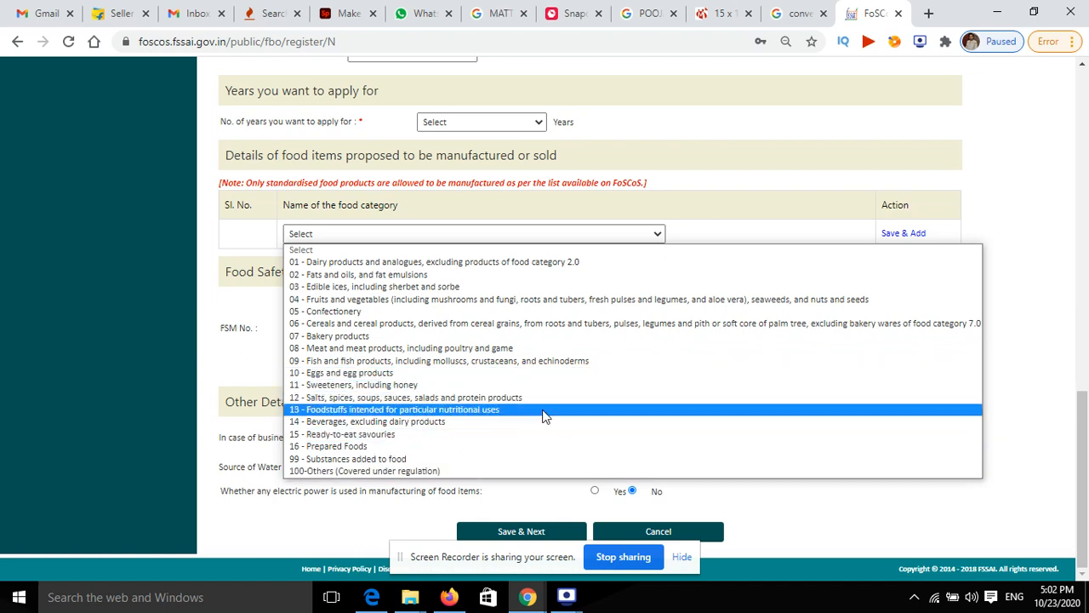
Close the category list and try adding a Food Safety Mitra number, leaving the start date empty.
click(843, 521)
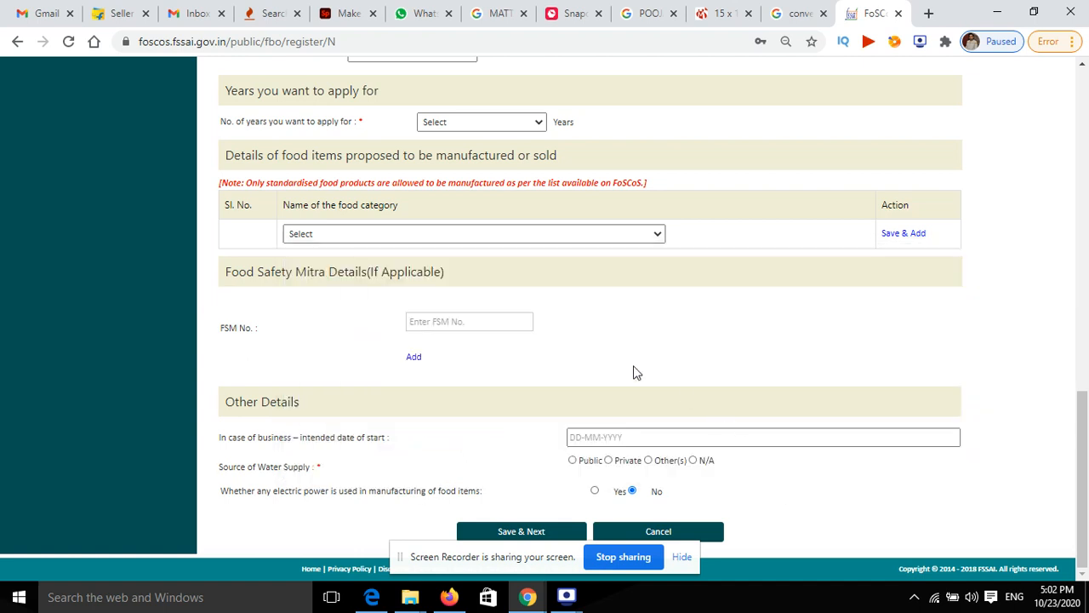
click(421, 327)
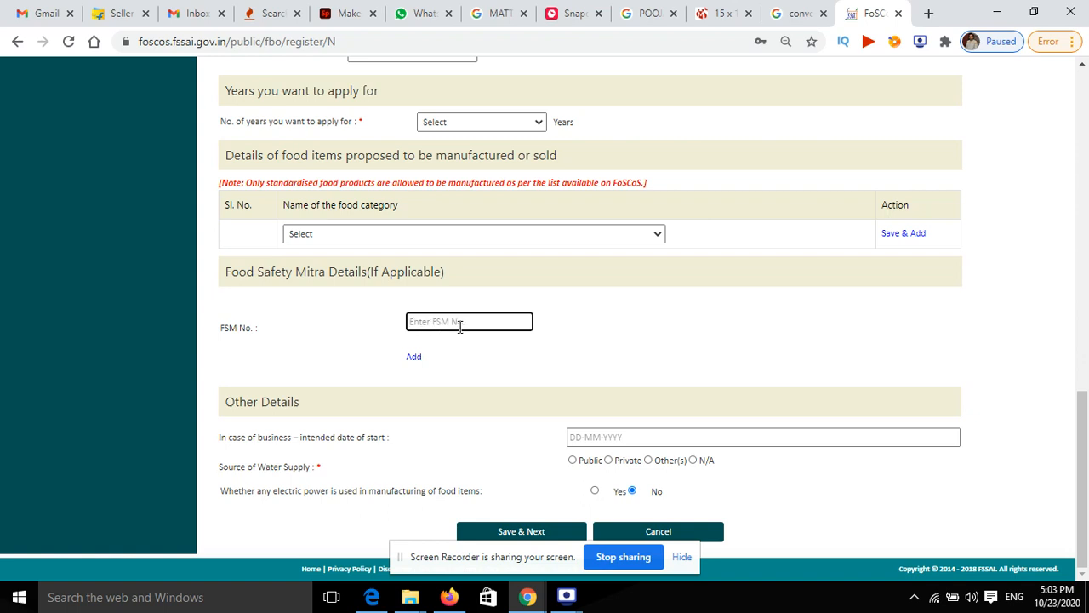
click(415, 358)
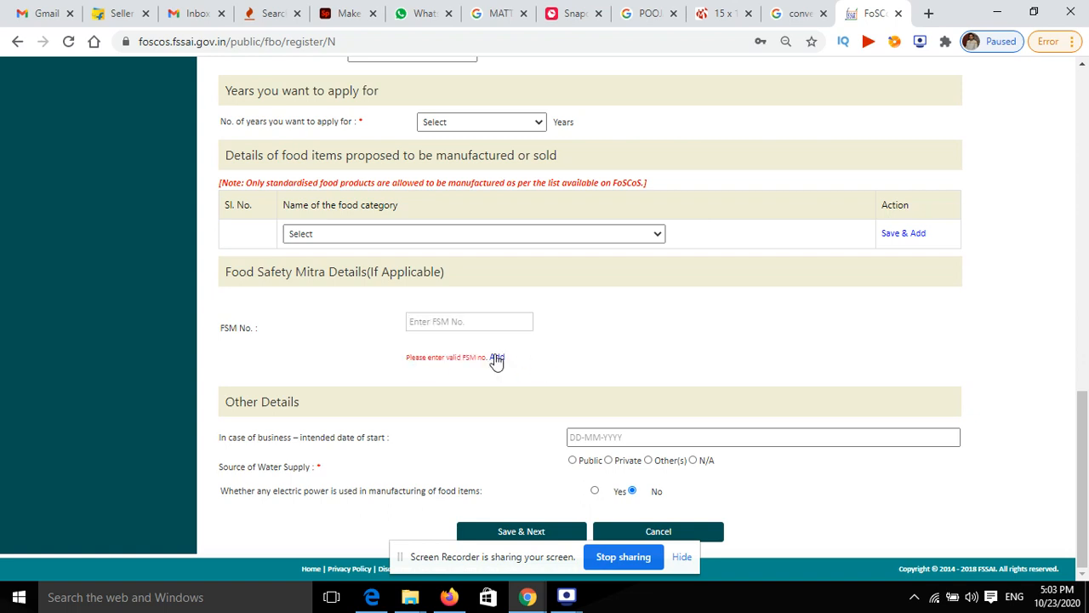
click(451, 323)
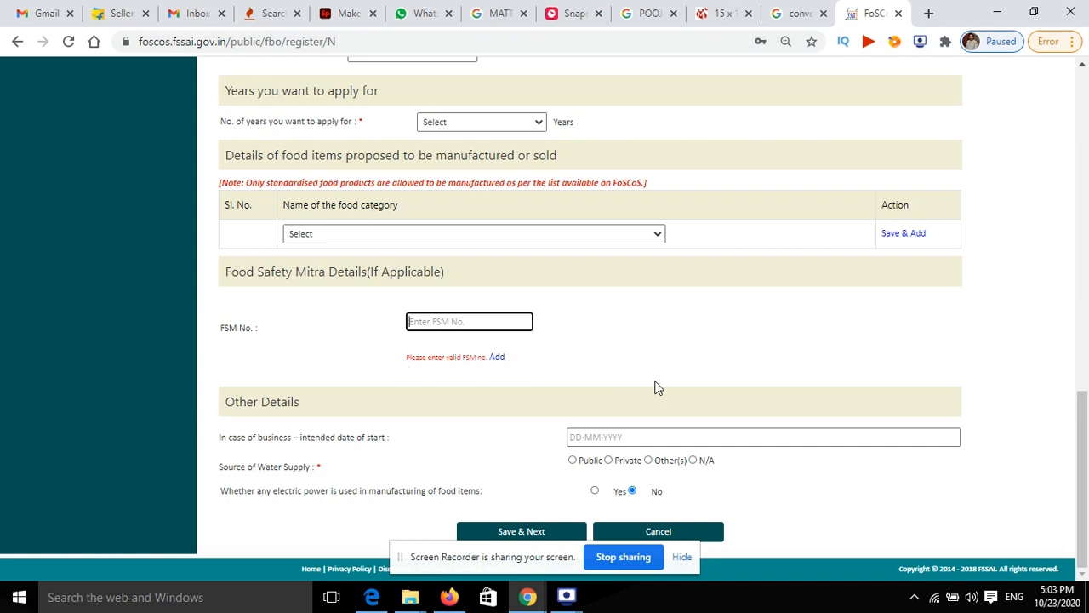
click(637, 437)
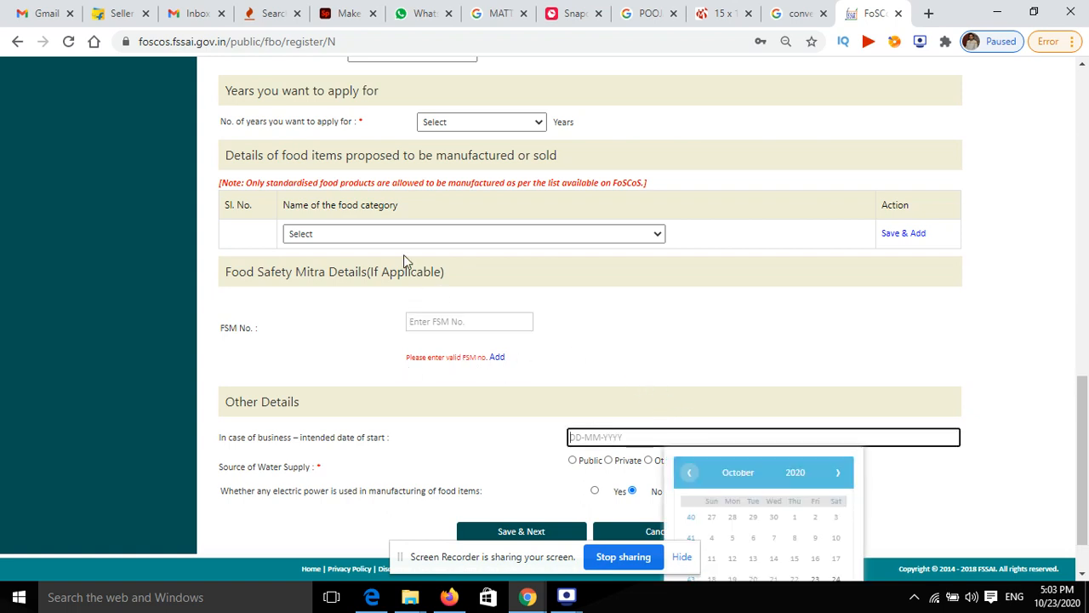
scroll(505, 474, down, 1)
click(522, 401)
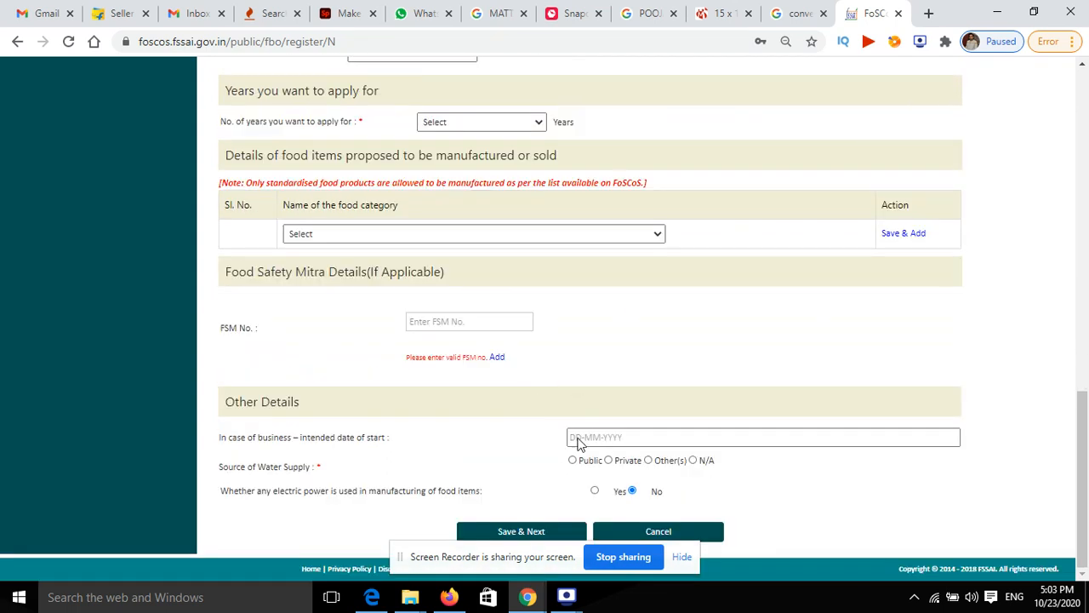
Set Source of Water Supply to N/A and attempt Save & Next.
click(693, 459)
scroll(679, 384, up, 9)
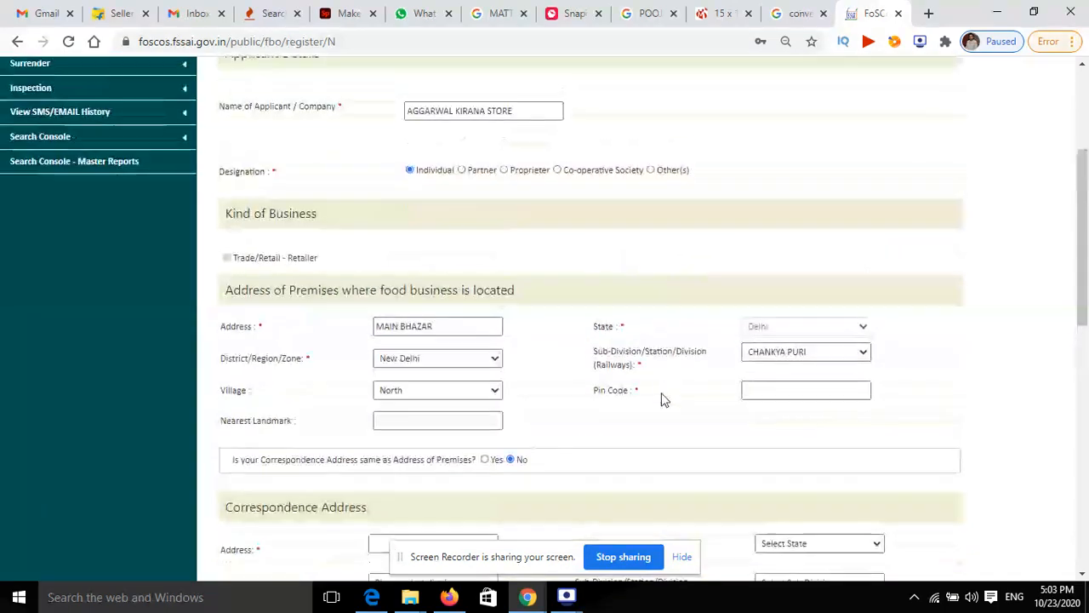
scroll(662, 396, down, 10)
click(541, 531)
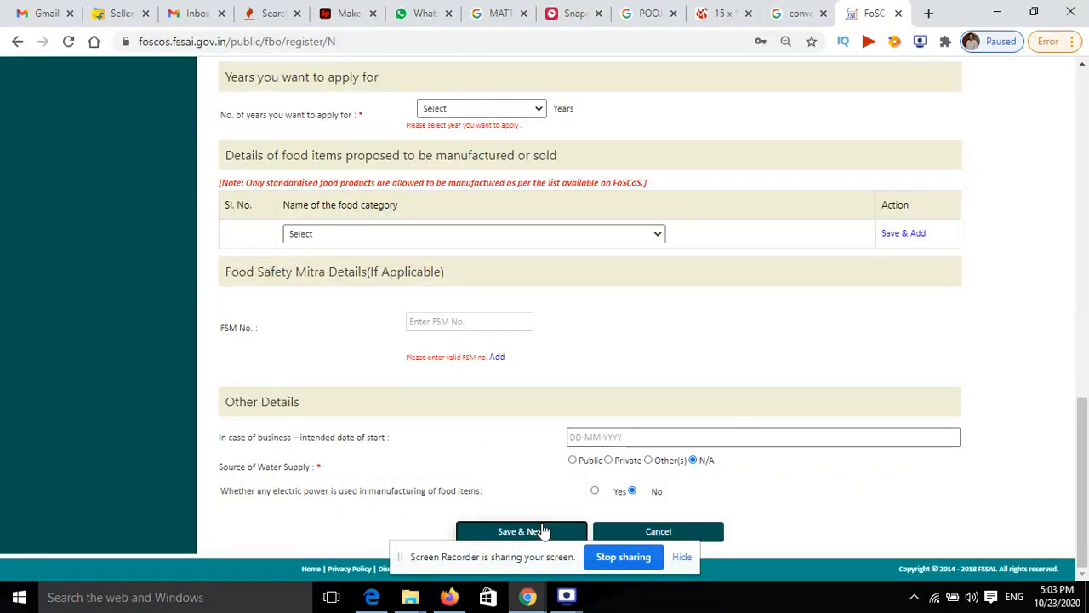
Add the dairy products food category and set the application period to 1 year.
scroll(477, 425, down, 5)
click(508, 239)
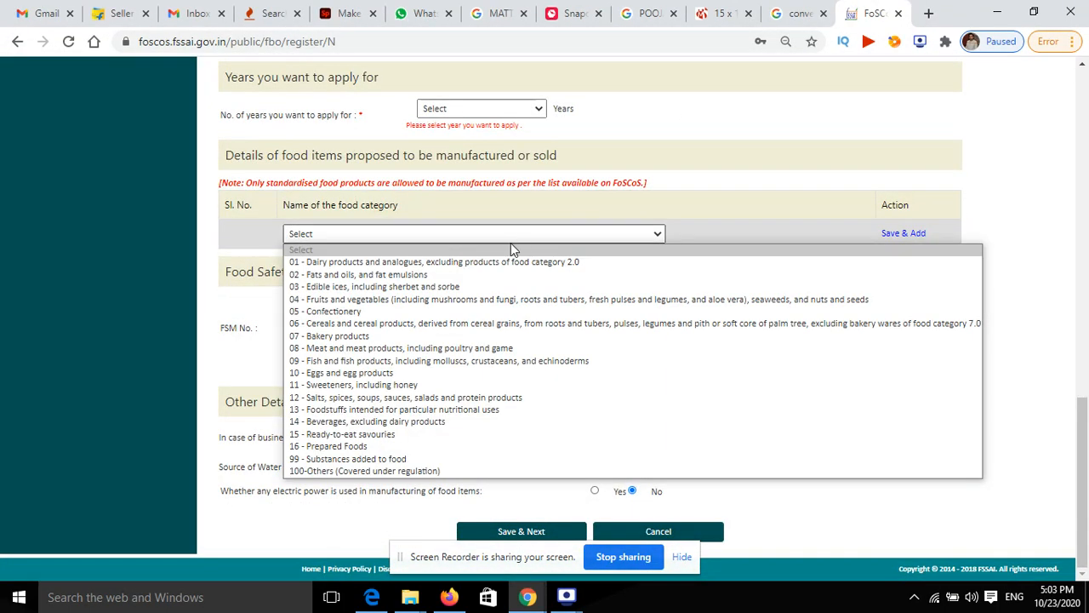
click(510, 260)
click(903, 233)
scroll(511, 272, up, 3)
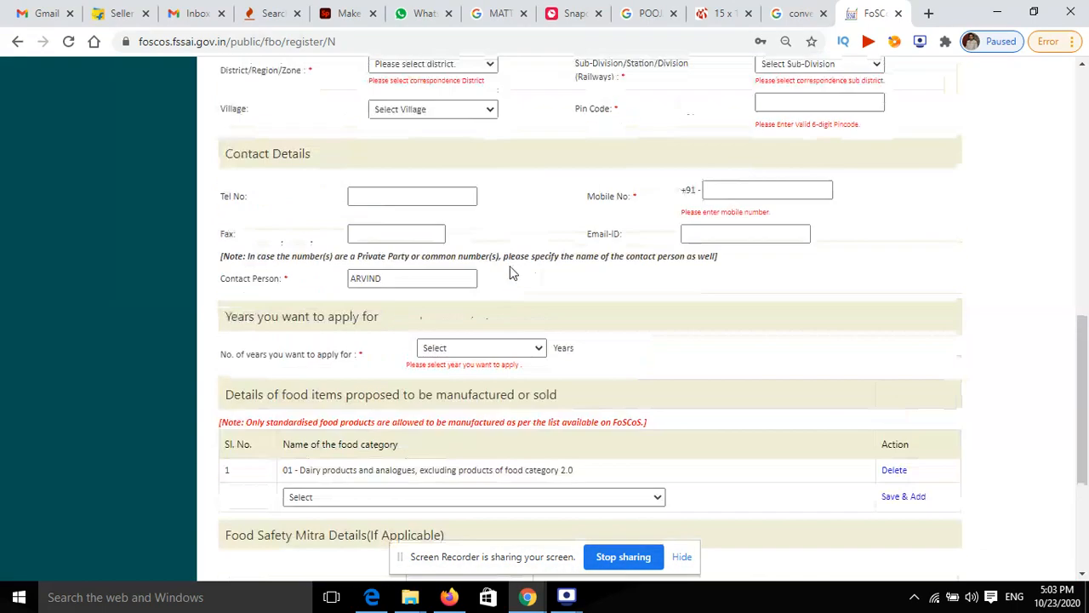
click(480, 349)
click(477, 376)
scroll(473, 376, up, 2)
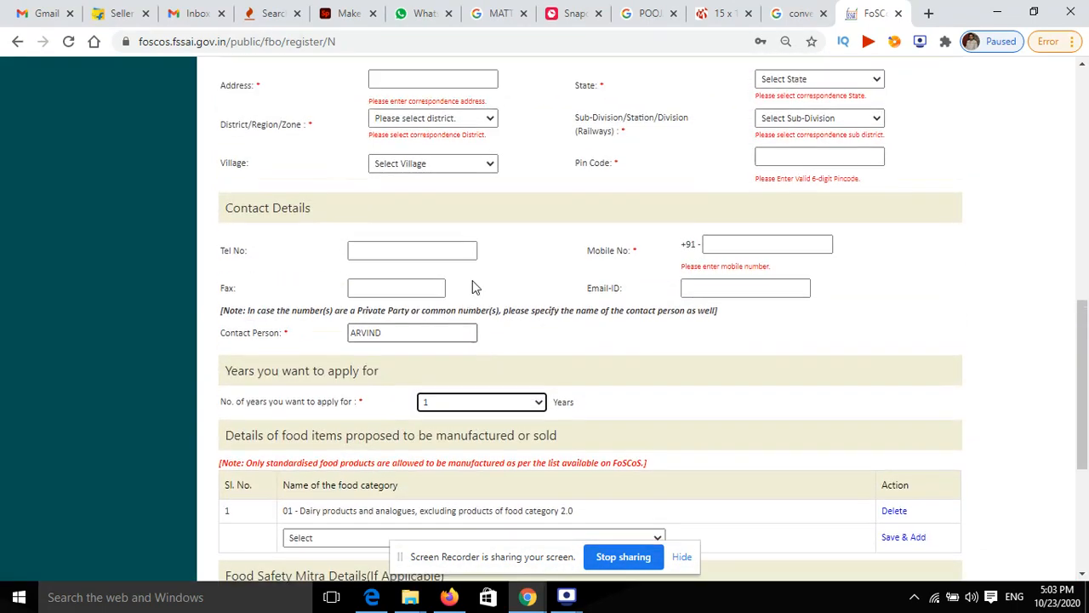
Enter the applicant's mobile number and choose Goa as the correspondence state.
click(777, 349)
text(96)
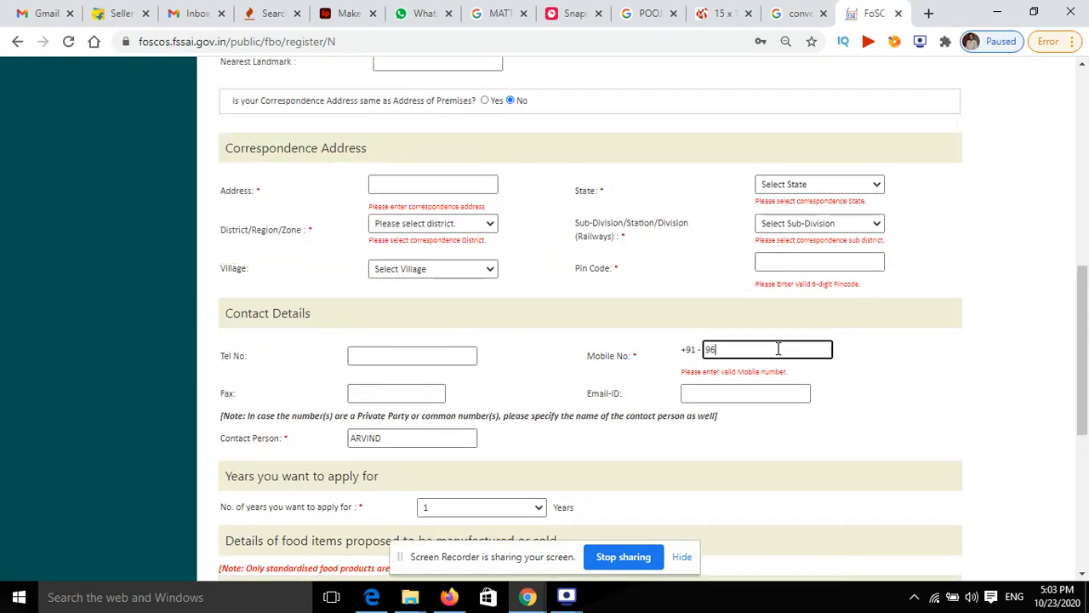
key(BackSpace)
text(8999)
key(BackSpace)
key(BackSpace)
key(BackSpace)
key(BackSpace)
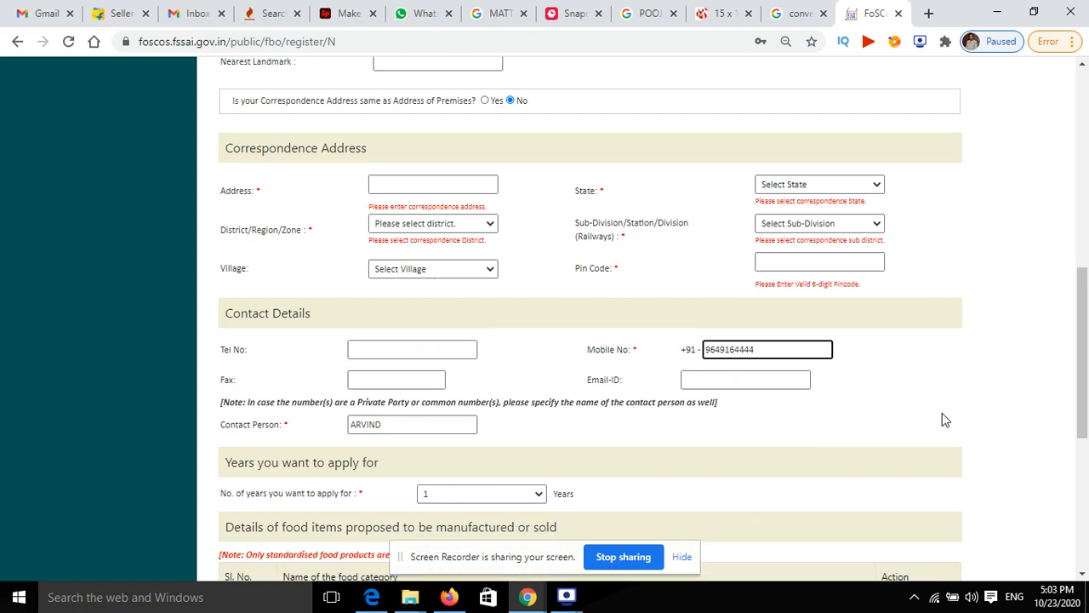
click(851, 190)
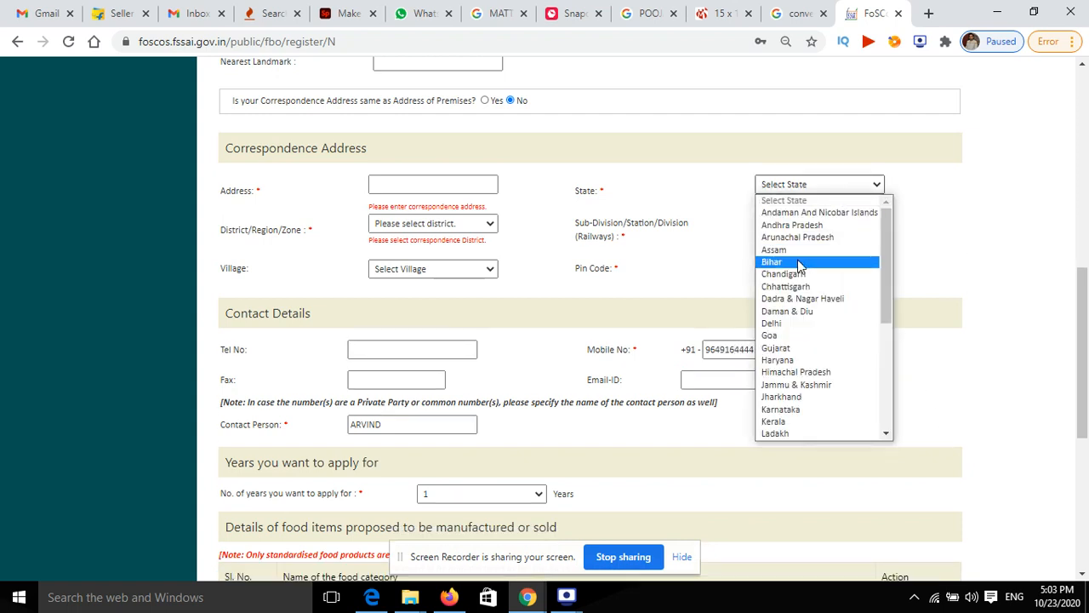
key(g)
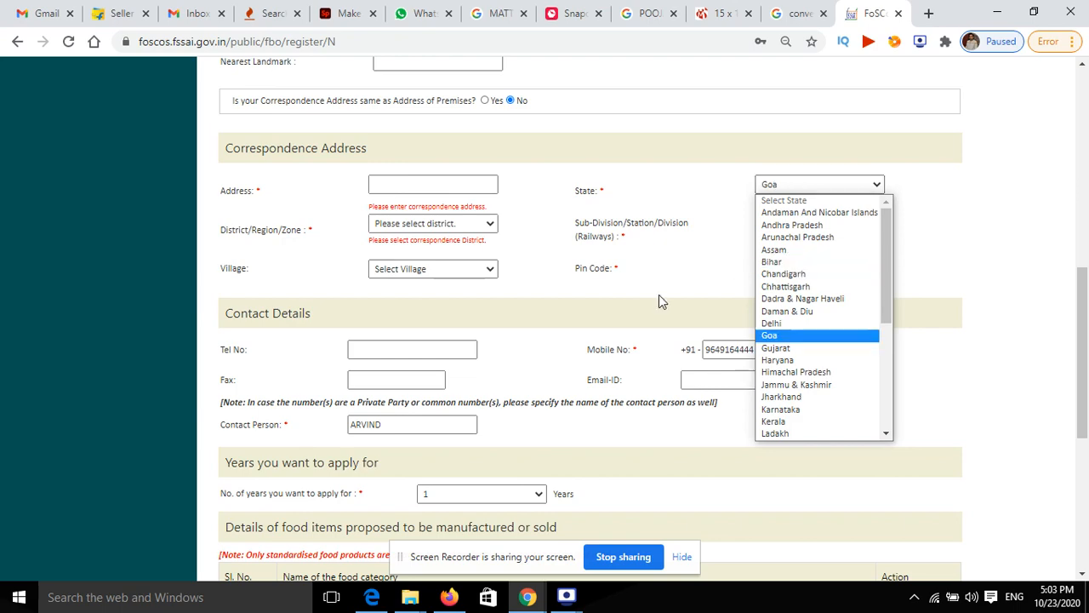
key(Return)
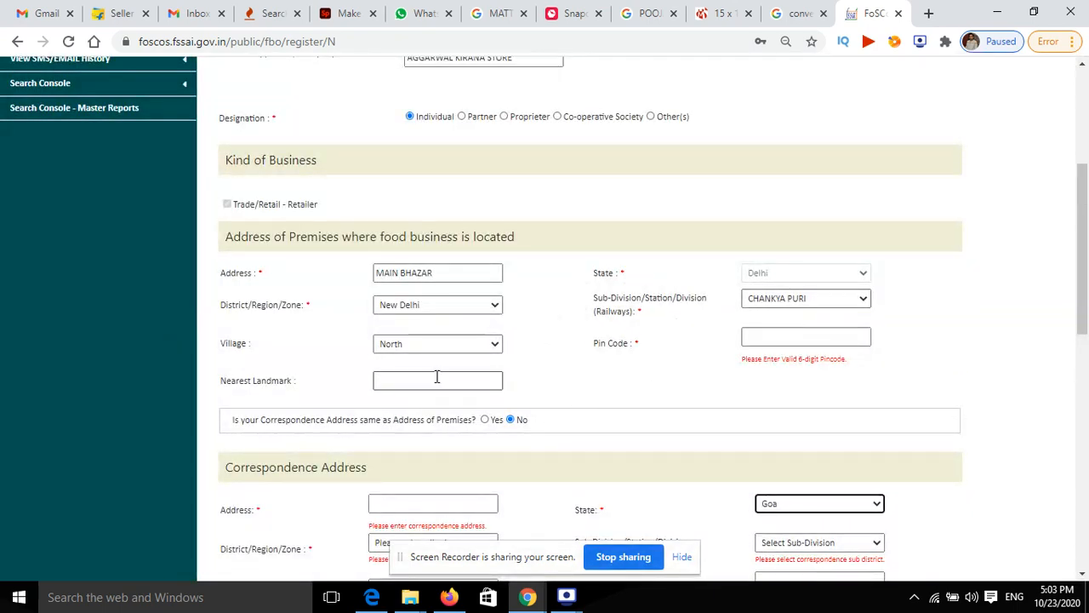
click(745, 339)
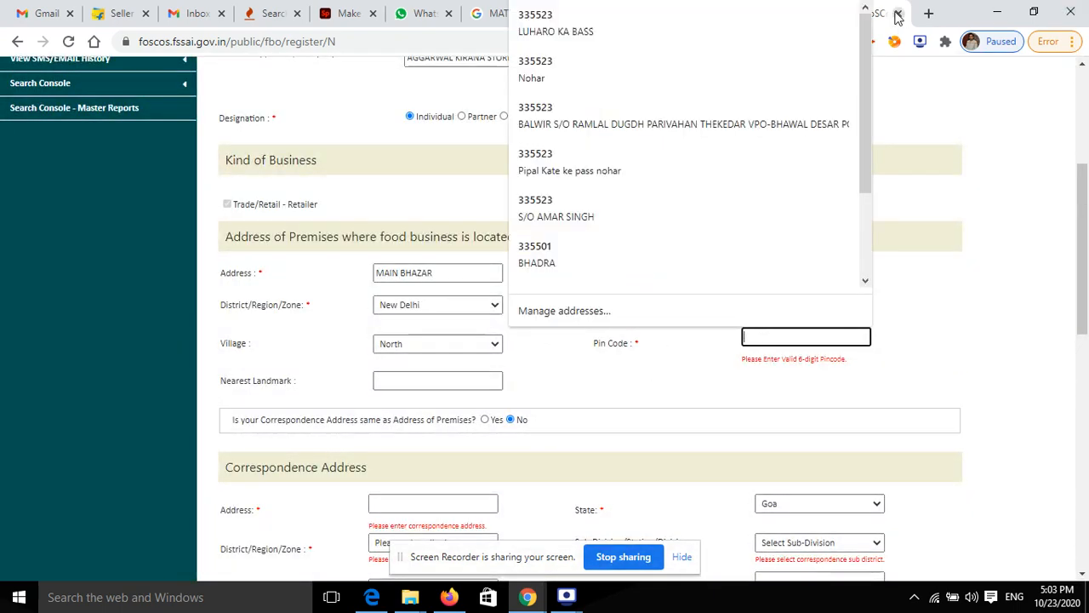
Search 'PIN CODE IN DELHI' in a new tab to find 110001, then return to the FoSCoS form.
click(928, 12)
text(D)
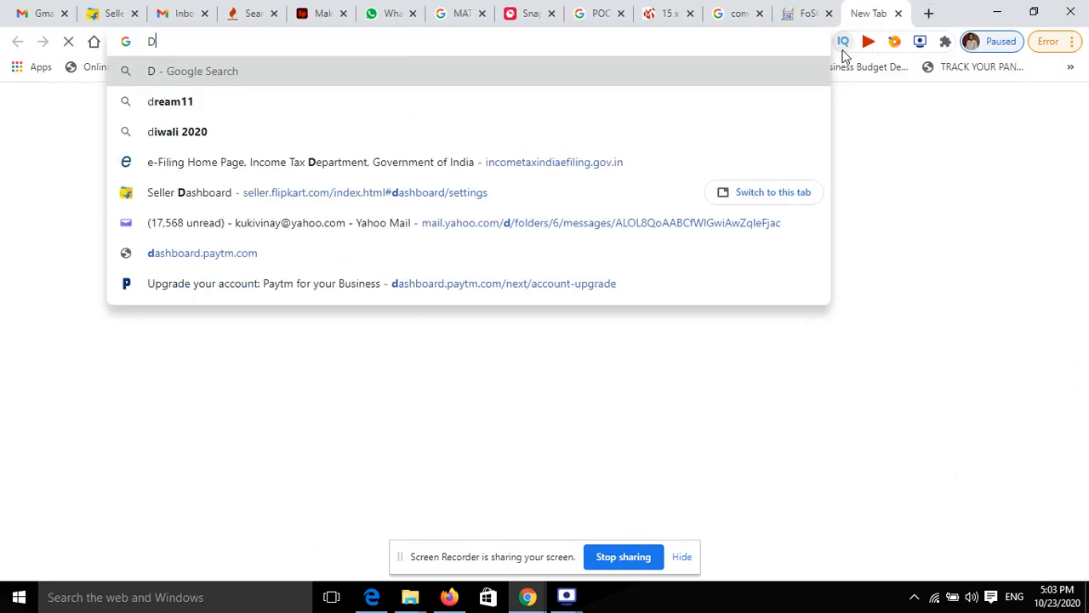
key(BackSpace)
text(PIN CODE IN)
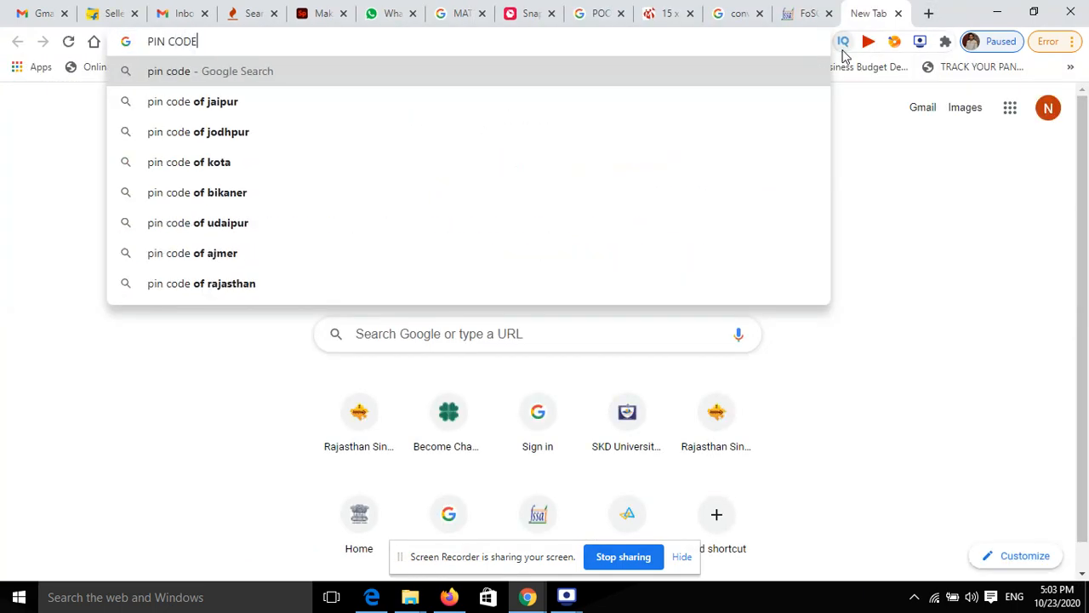
text(DELHI)
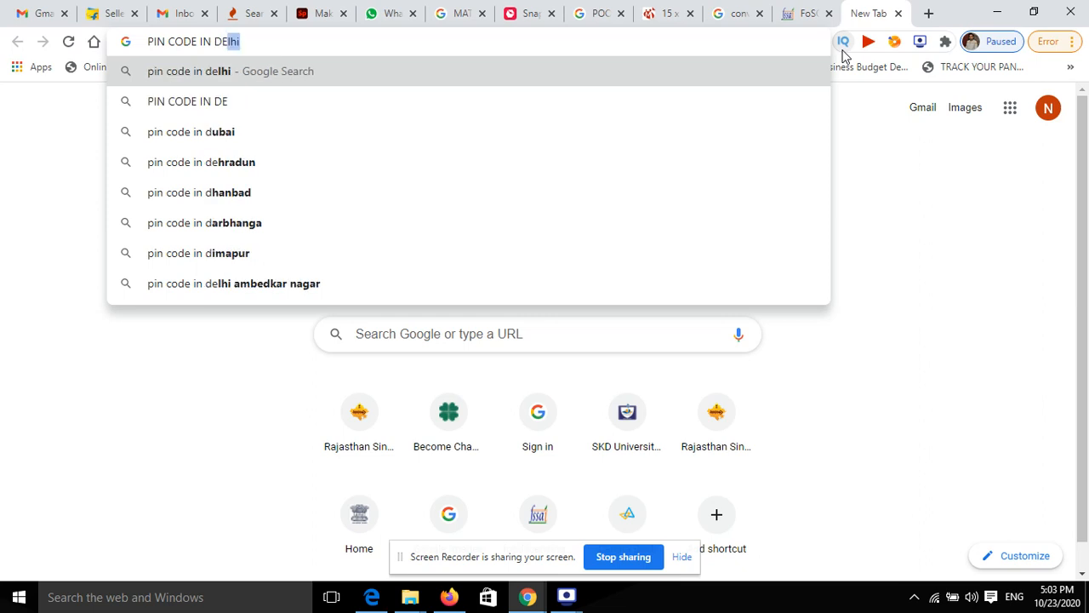
key(Return)
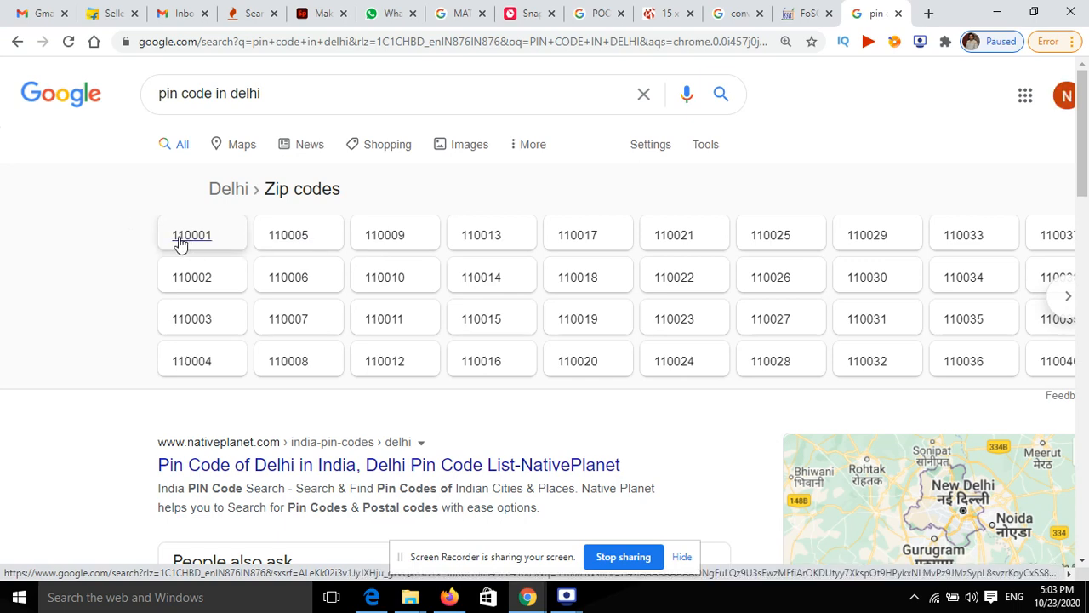
click(787, 13)
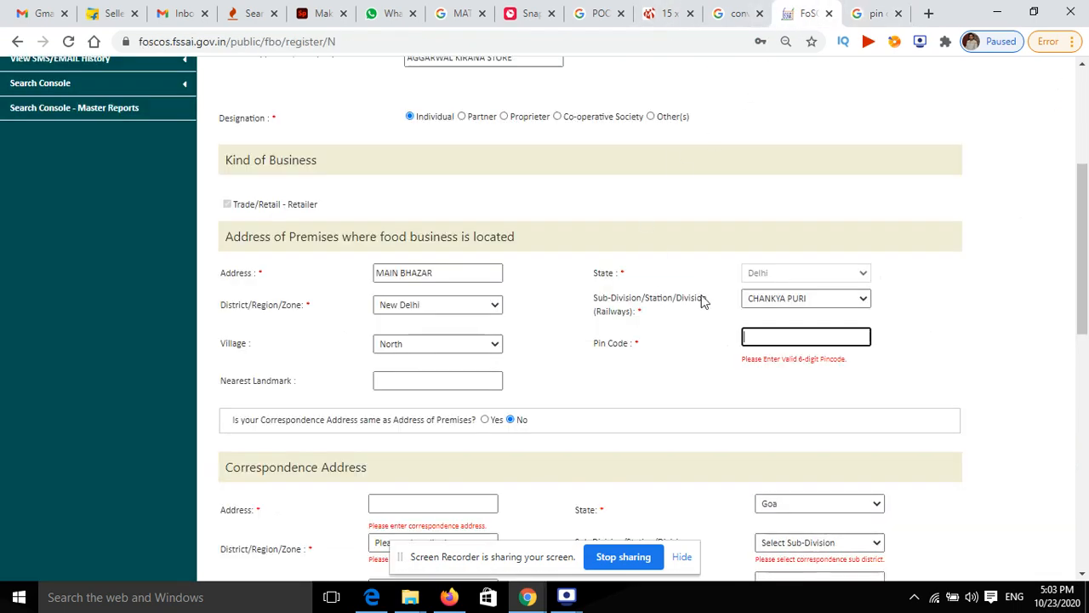
Enter premises pin code 110001, make the correspondence address same as premises, and save the form.
text(110001)
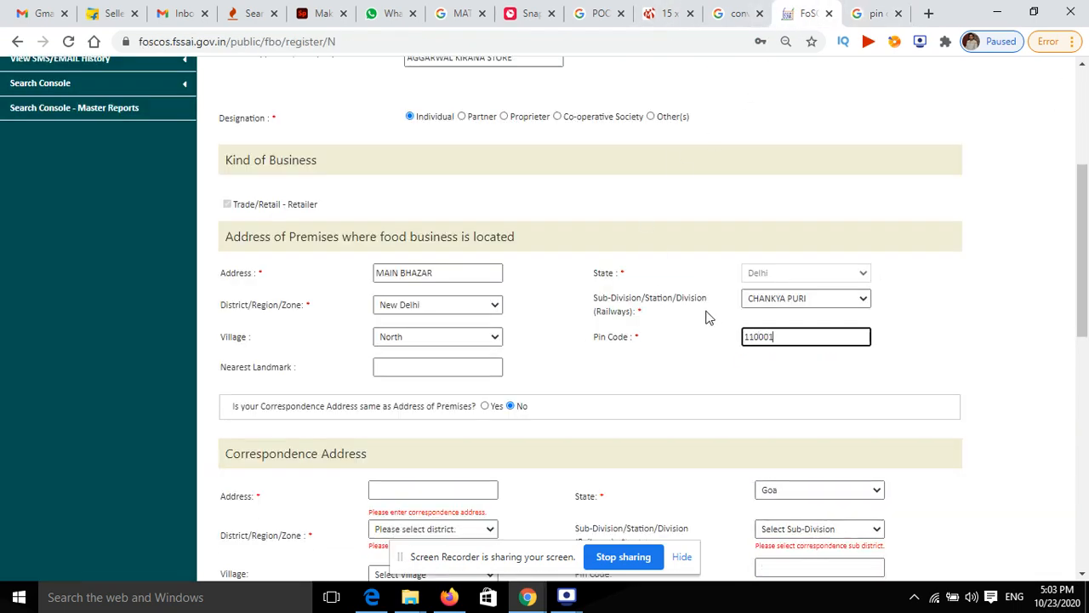
scroll(506, 284, down, 3)
click(484, 167)
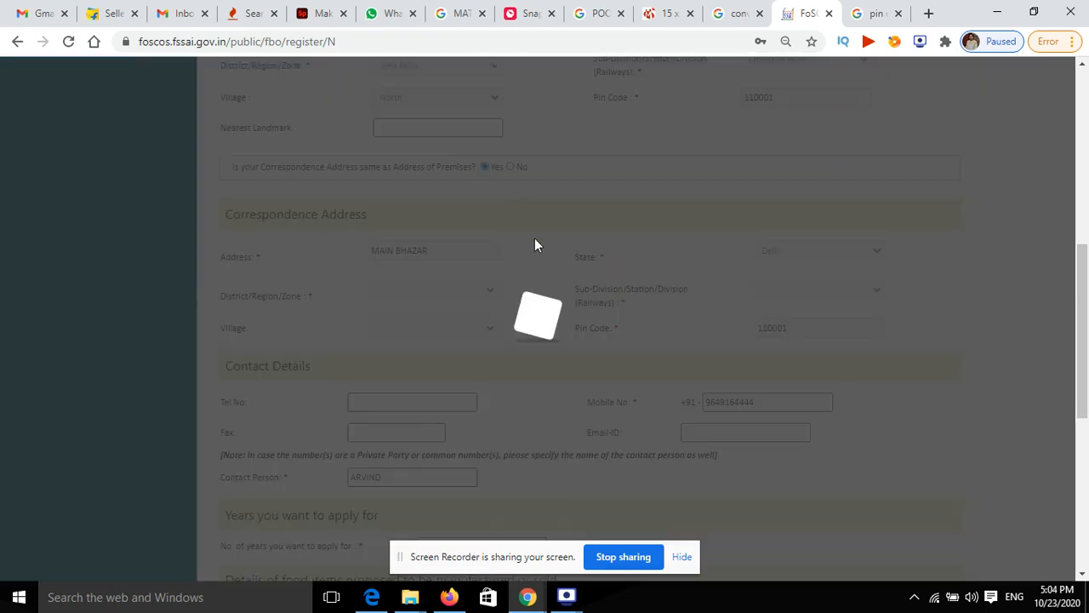
scroll(544, 340, down, 5)
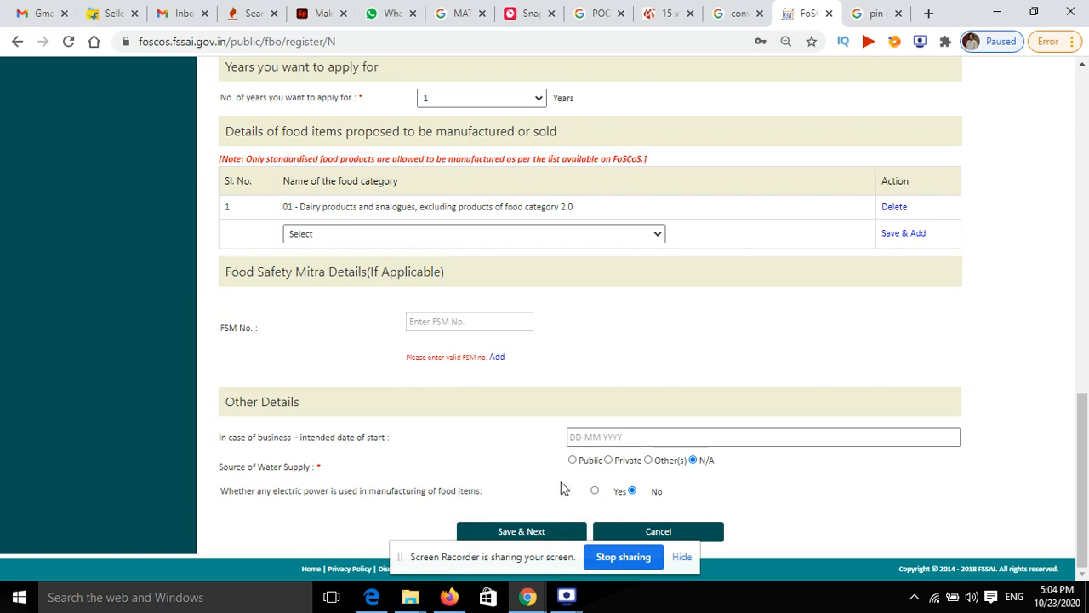
click(598, 436)
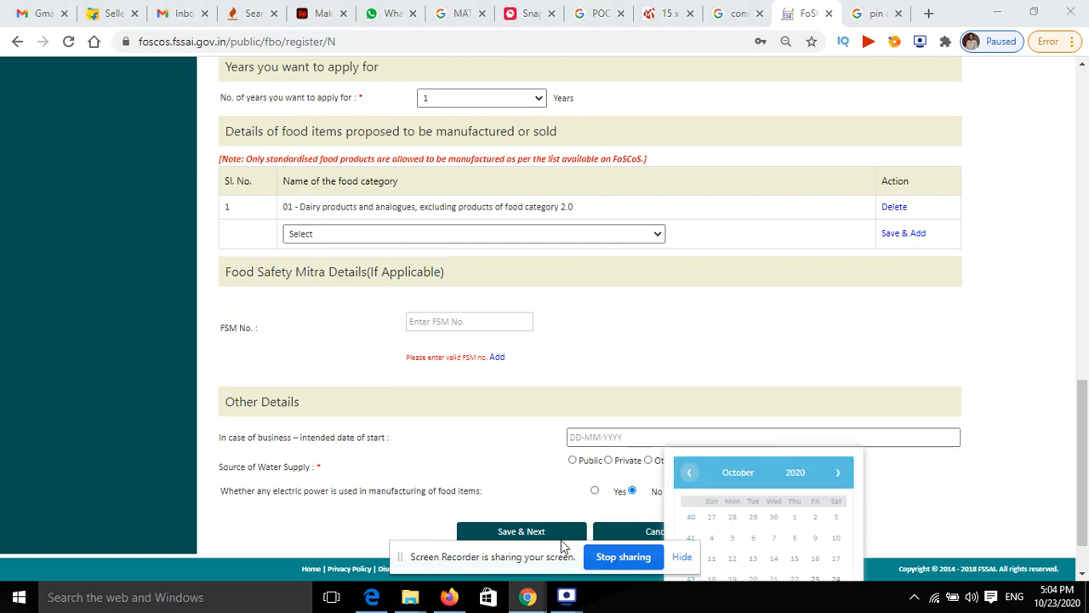
click(562, 536)
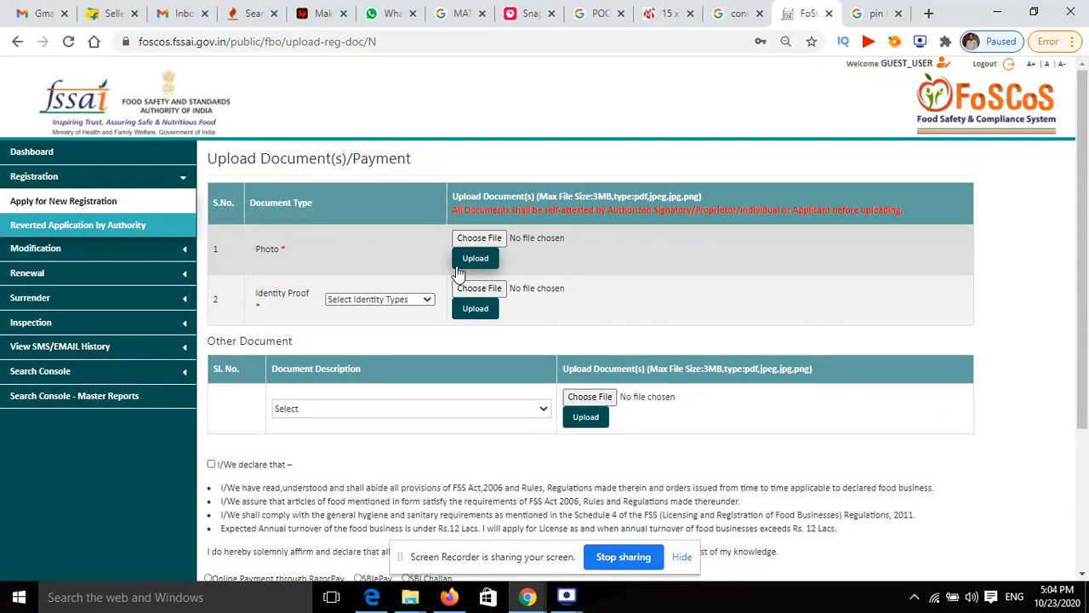
Browse for the applicant photo file, navigating into the fssai folder on New Volume (E:).
click(408, 299)
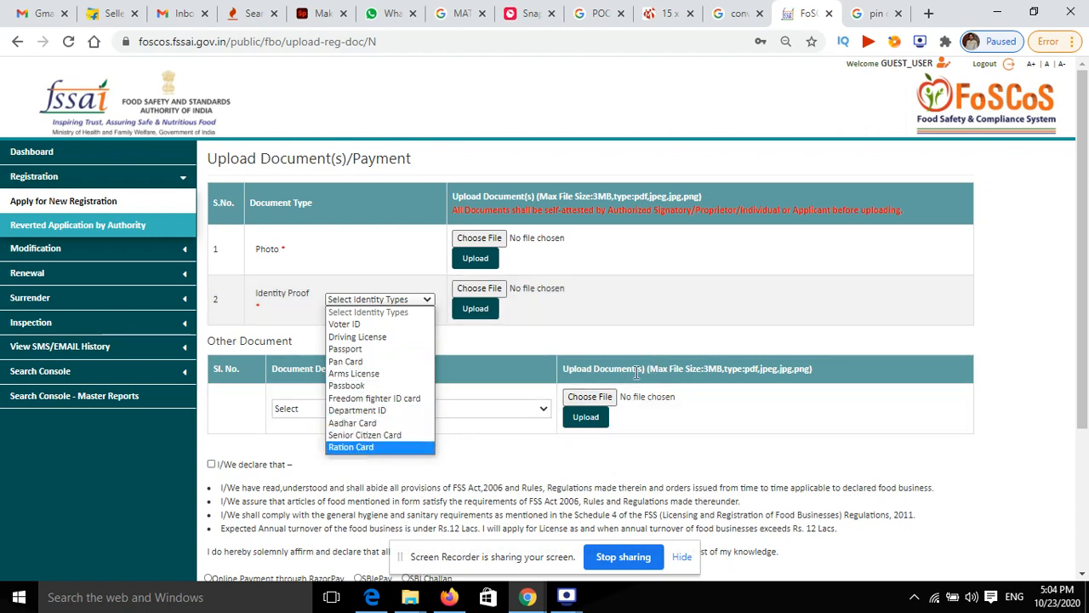
click(479, 238)
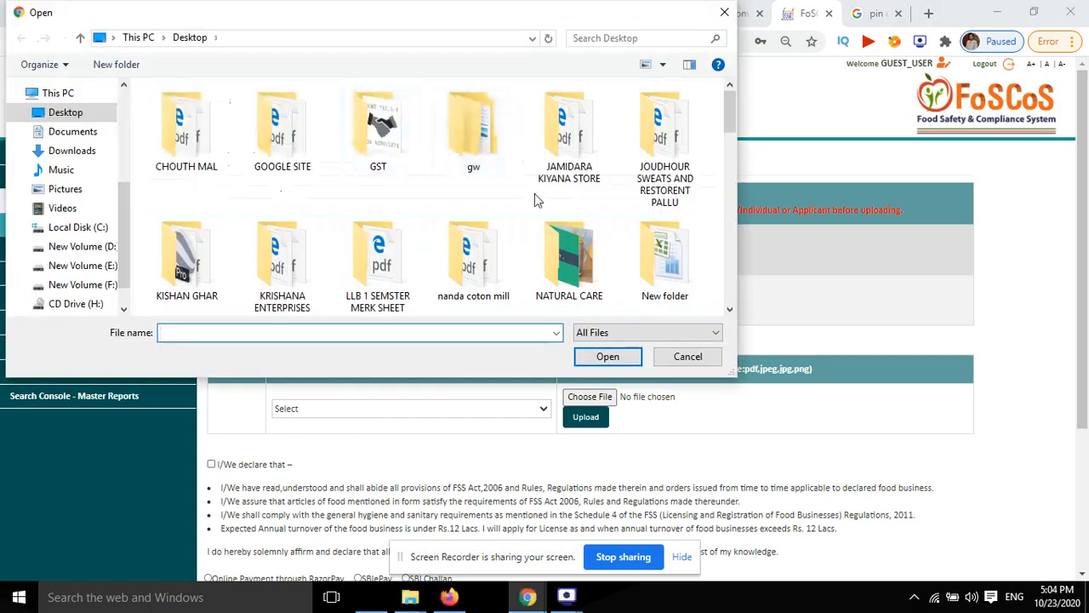
click(68, 112)
scroll(64, 204, down, 6)
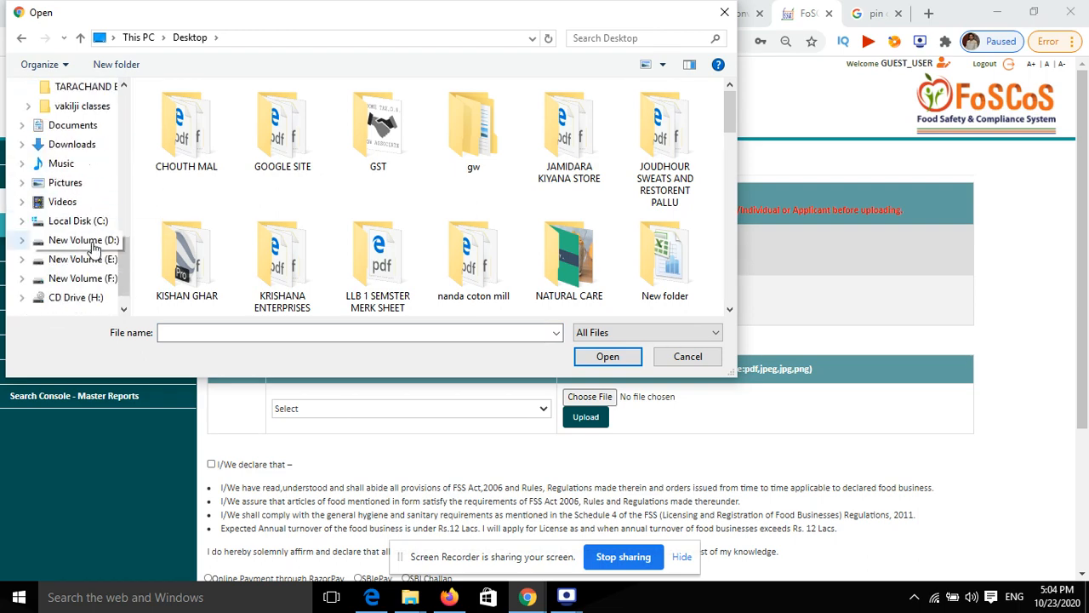
click(89, 260)
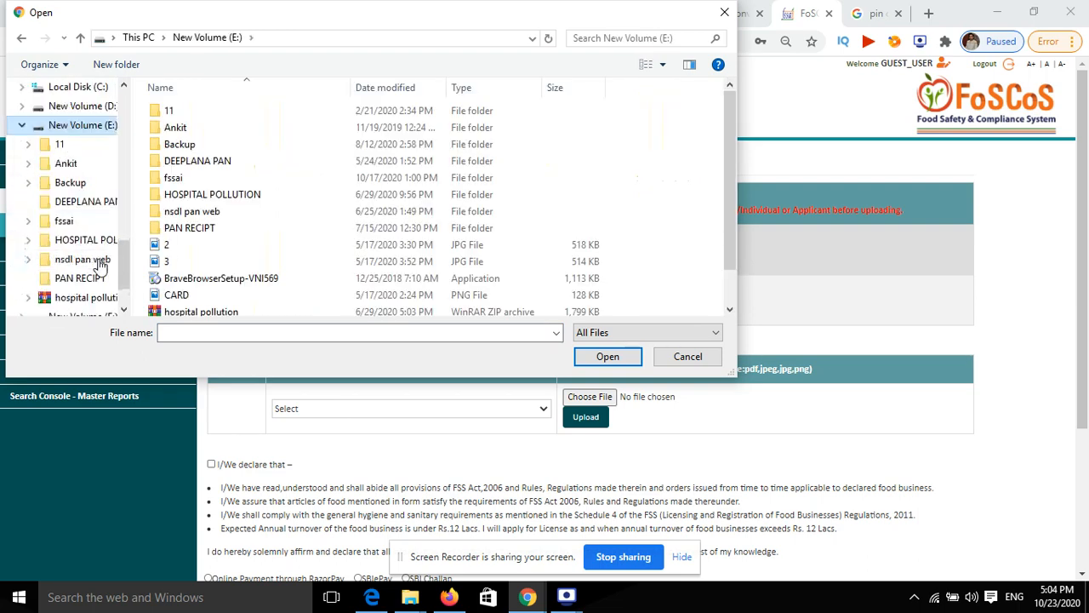
double_click(182, 179)
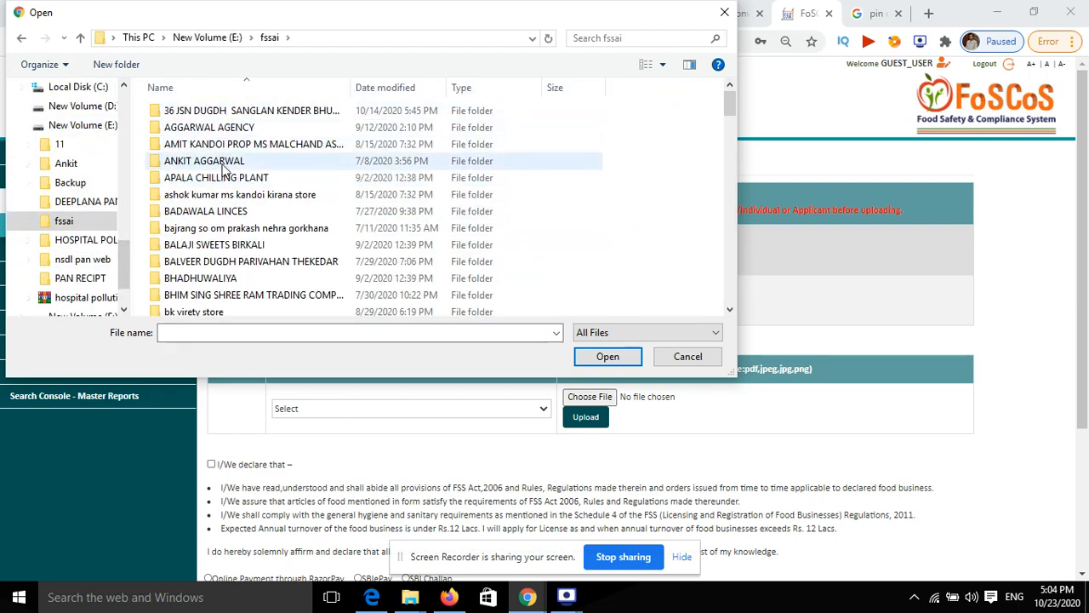
scroll(249, 245, down, 5)
scroll(249, 245, down, 5)
Find the applicant's document folder and attach PHOTO.jpeg as the applicant photo.
click(601, 38)
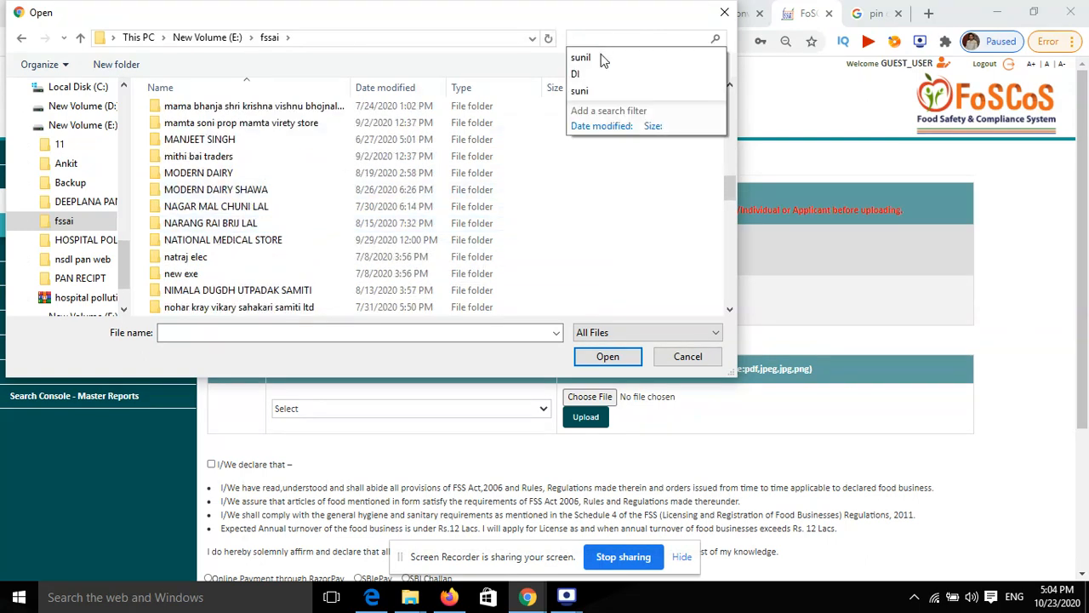
click(582, 57)
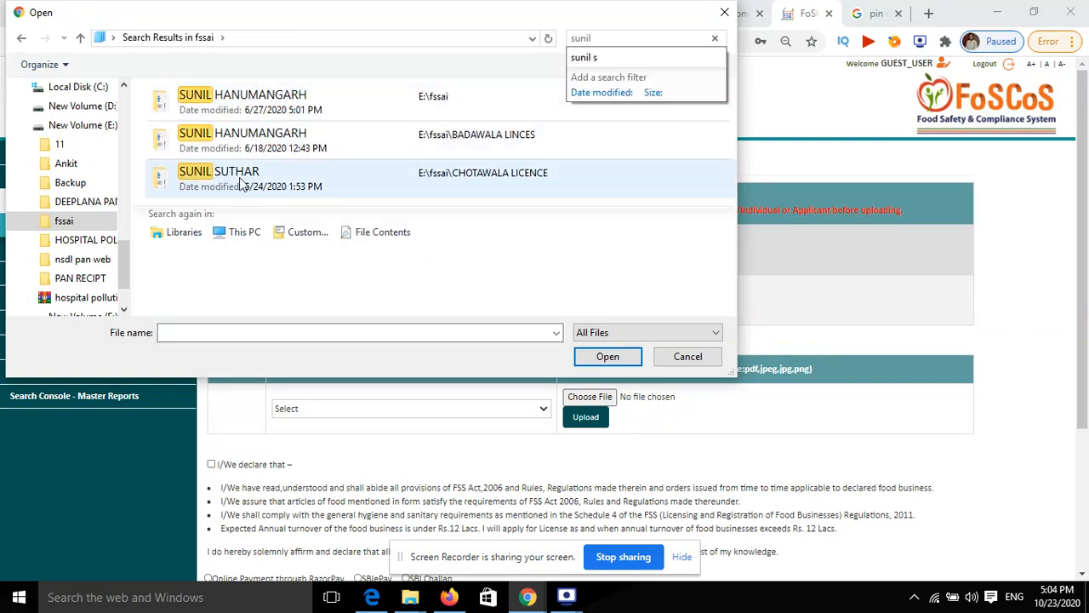
click(240, 183)
double_click(240, 183)
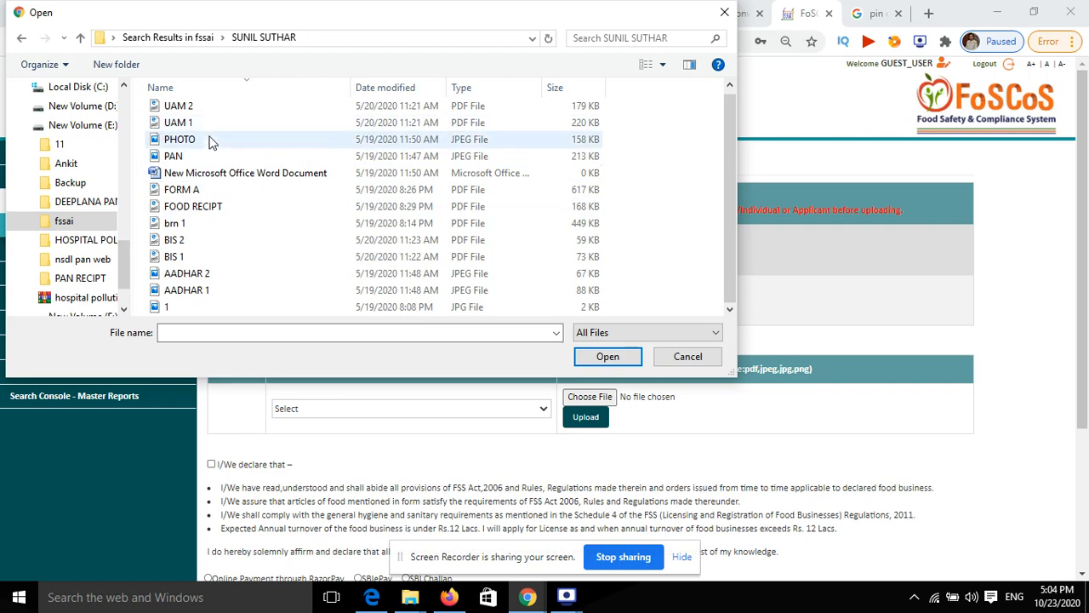
click(211, 140)
click(604, 357)
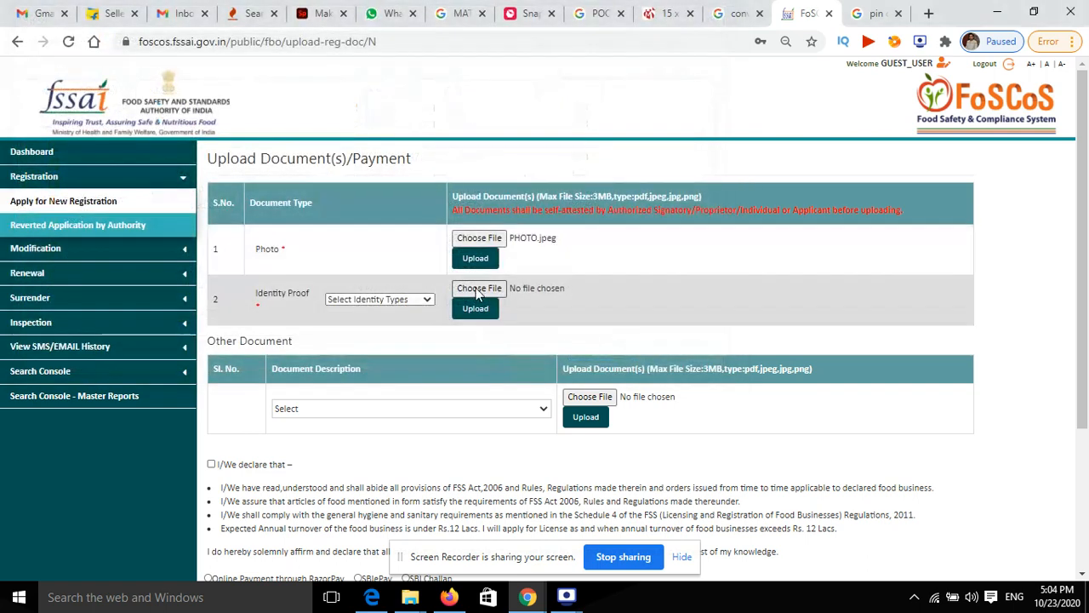
Attach AADHAR 1 as identity proof with type Aadhar Card, and upload the photo and Aadhaar.
click(481, 291)
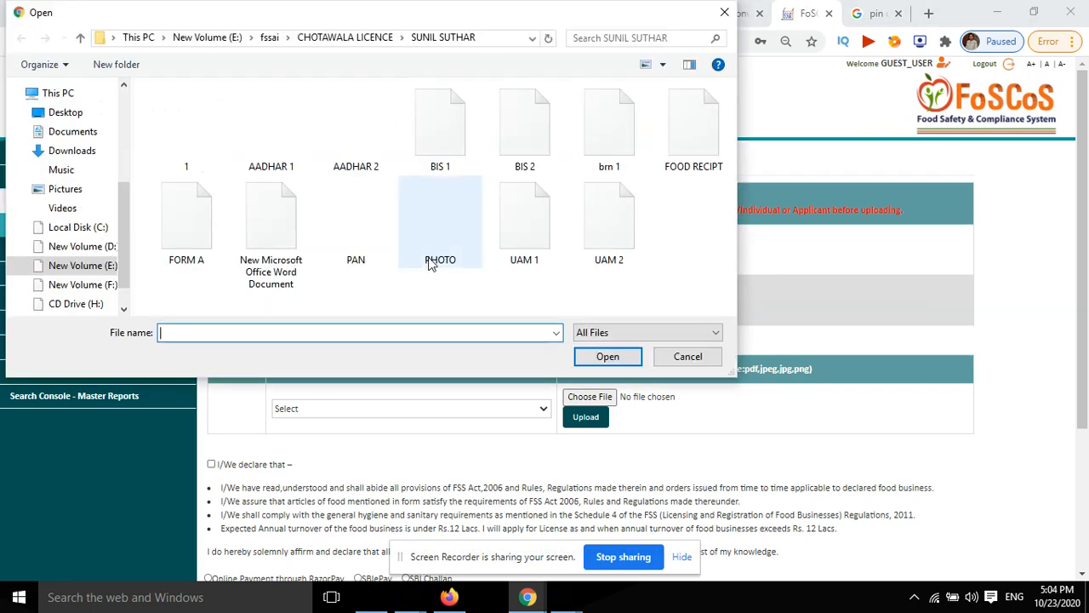
click(255, 161)
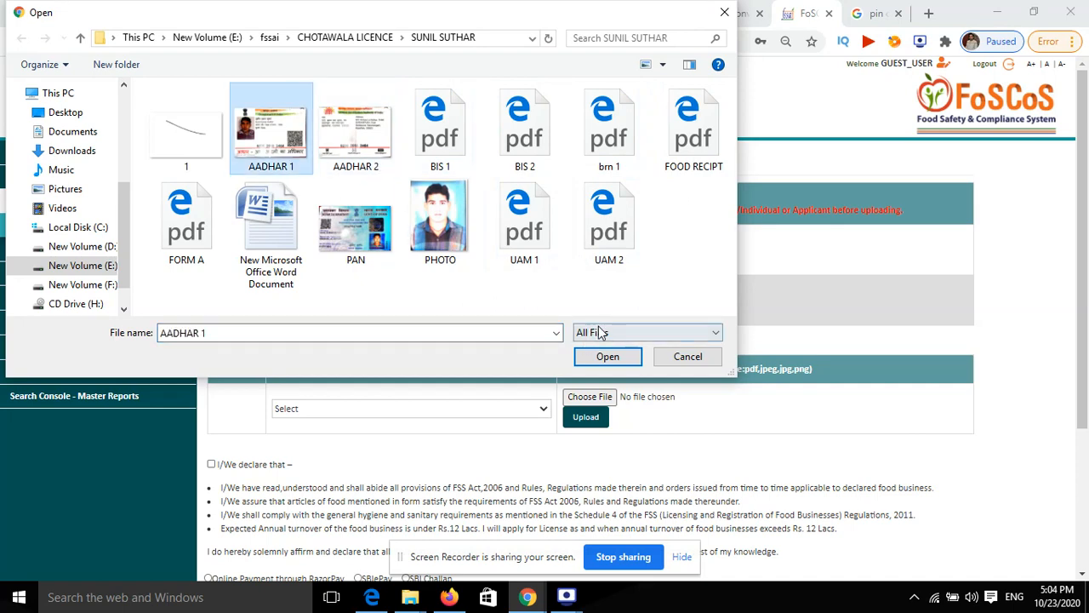
click(593, 358)
click(366, 299)
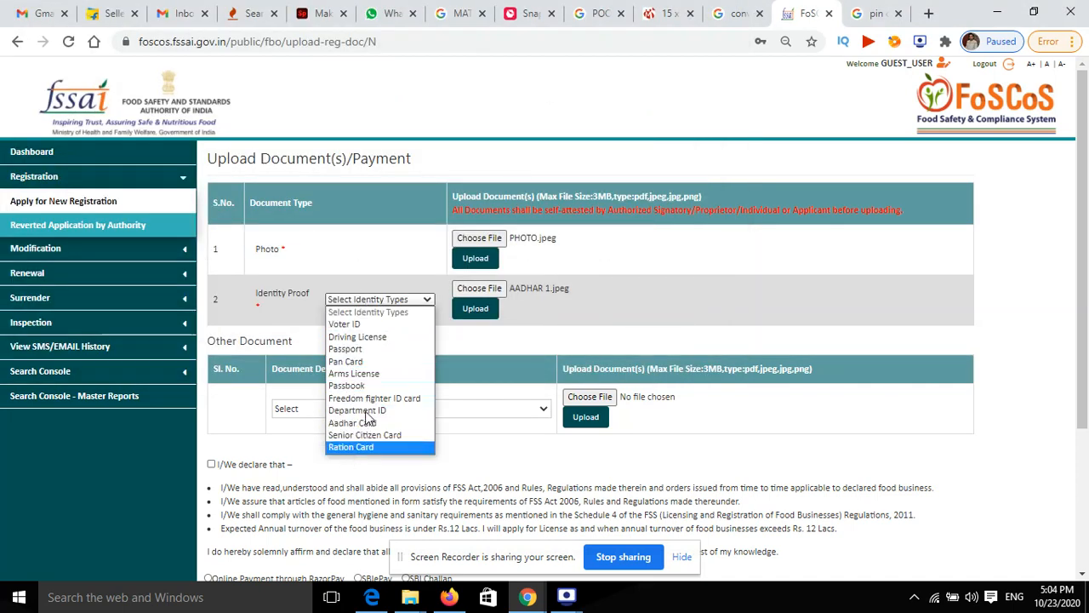
click(476, 260)
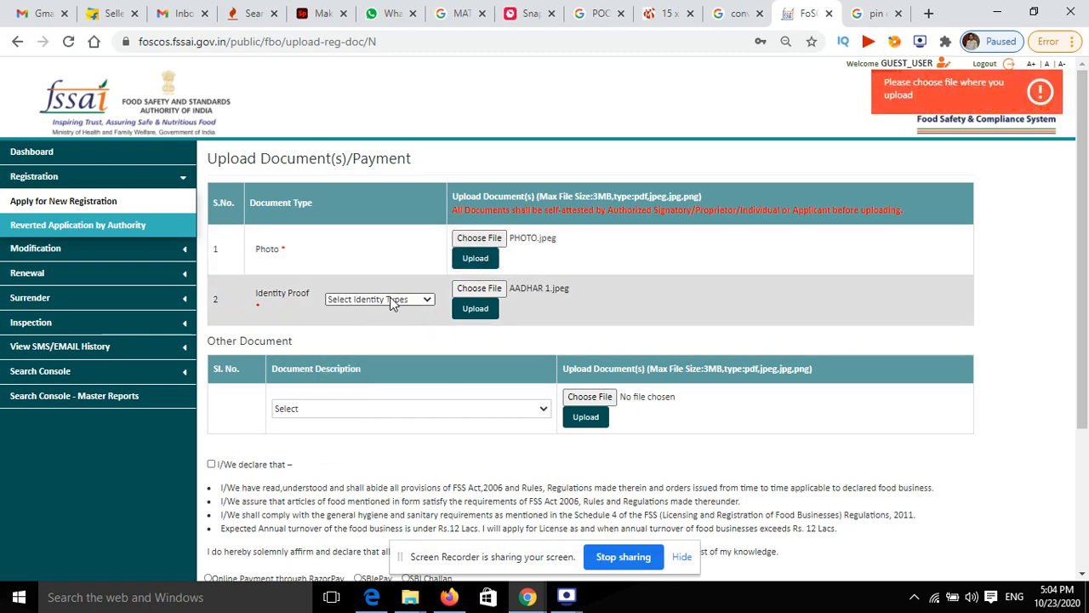
click(393, 298)
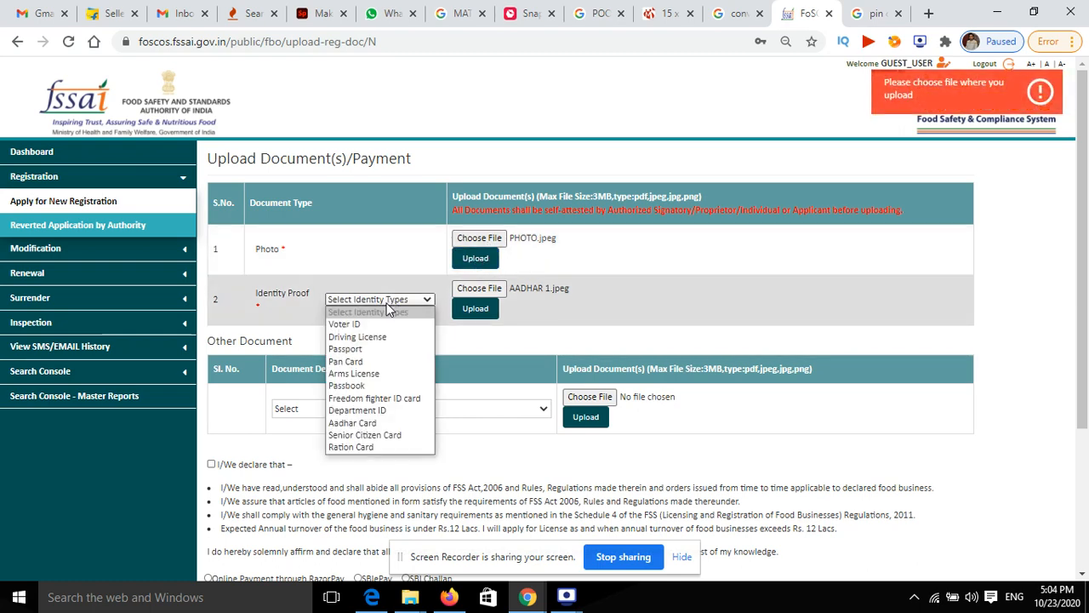
click(353, 422)
click(461, 314)
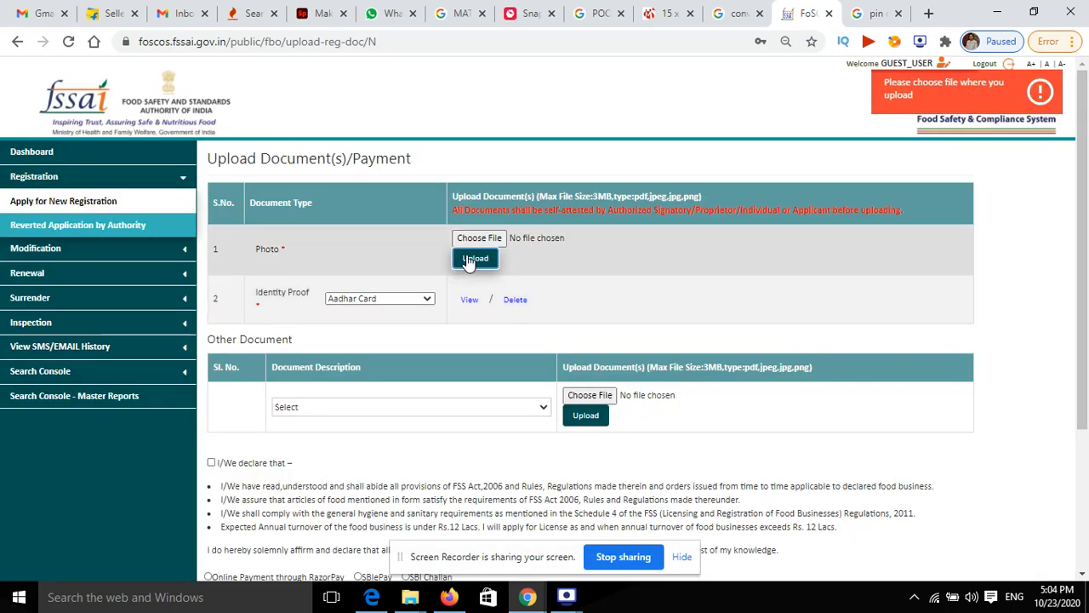
Re-select PHOTO.jpeg for the Photo row and upload it again.
click(473, 257)
click(482, 240)
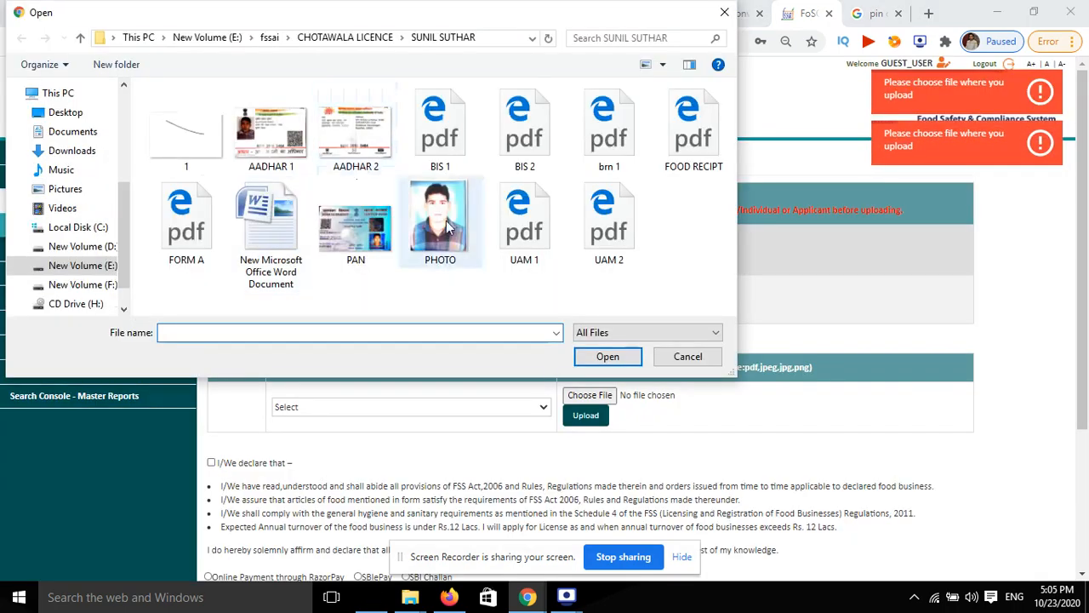
click(440, 204)
click(587, 356)
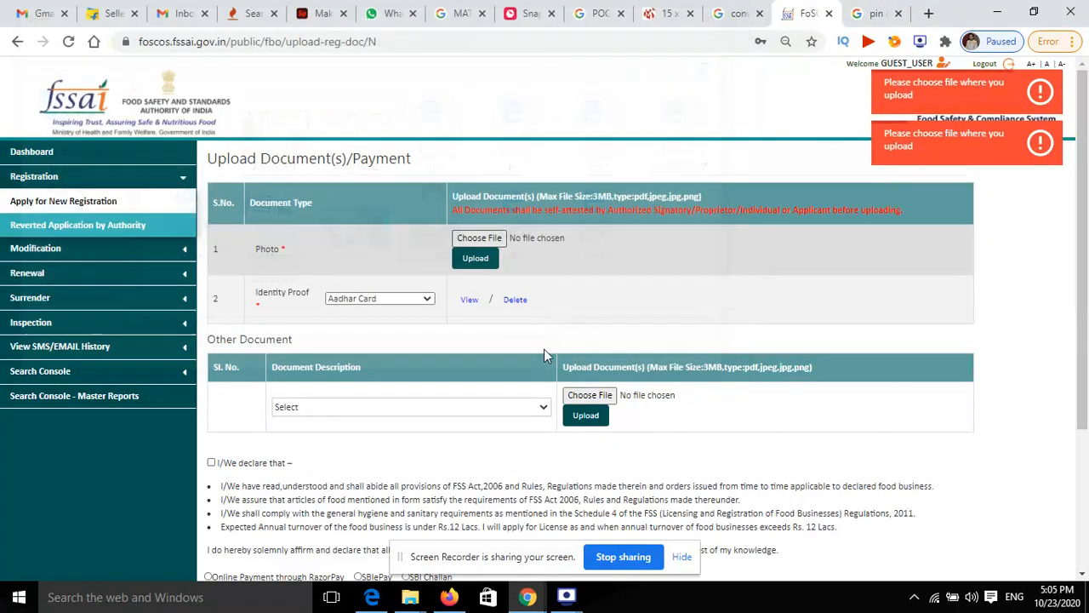
click(475, 258)
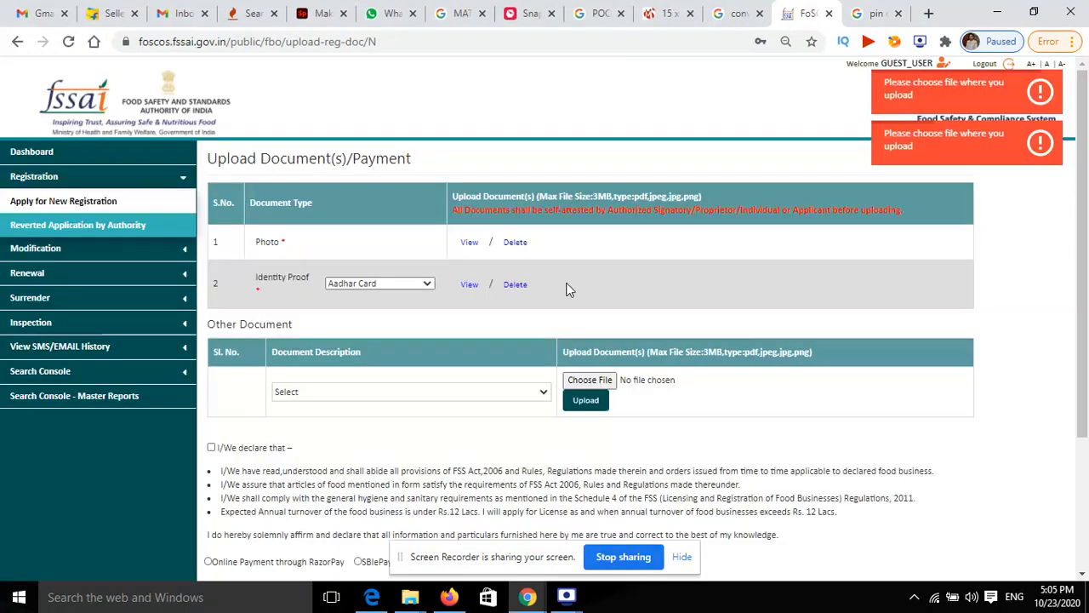
scroll(567, 287, down, 2)
Choose Proof of Premises over NOC by Municipality/Panchayat as the Other Document description, leaving the file unattached.
click(405, 237)
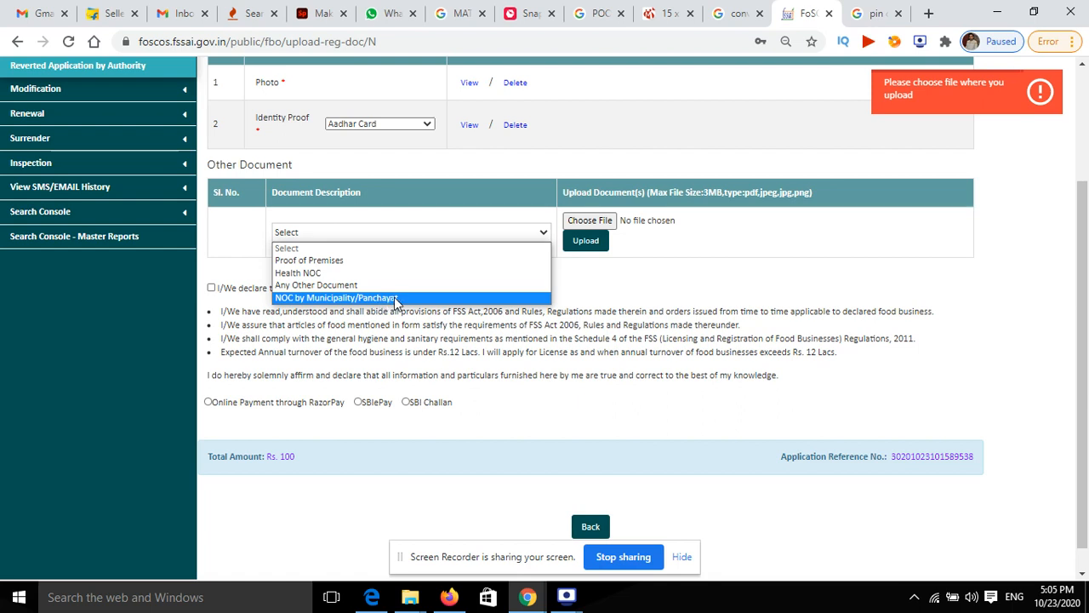
click(394, 297)
click(375, 234)
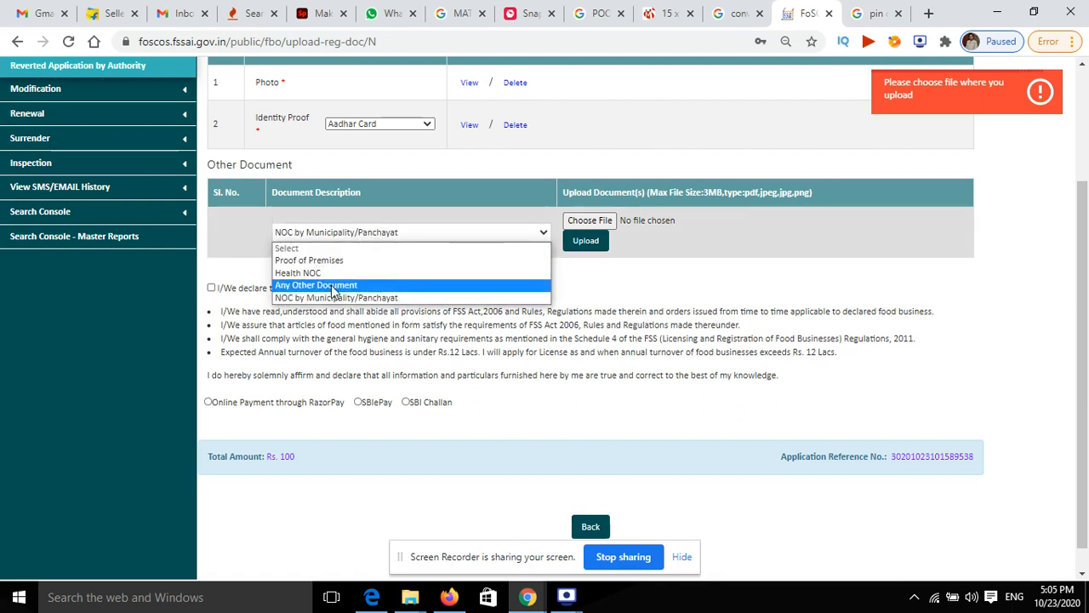
click(336, 262)
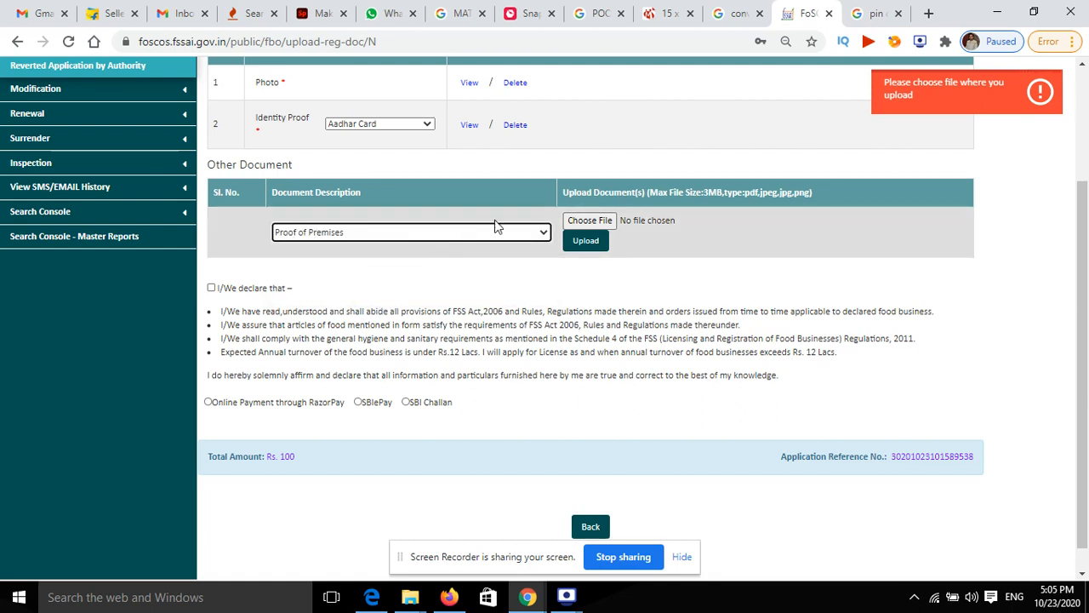
click(582, 219)
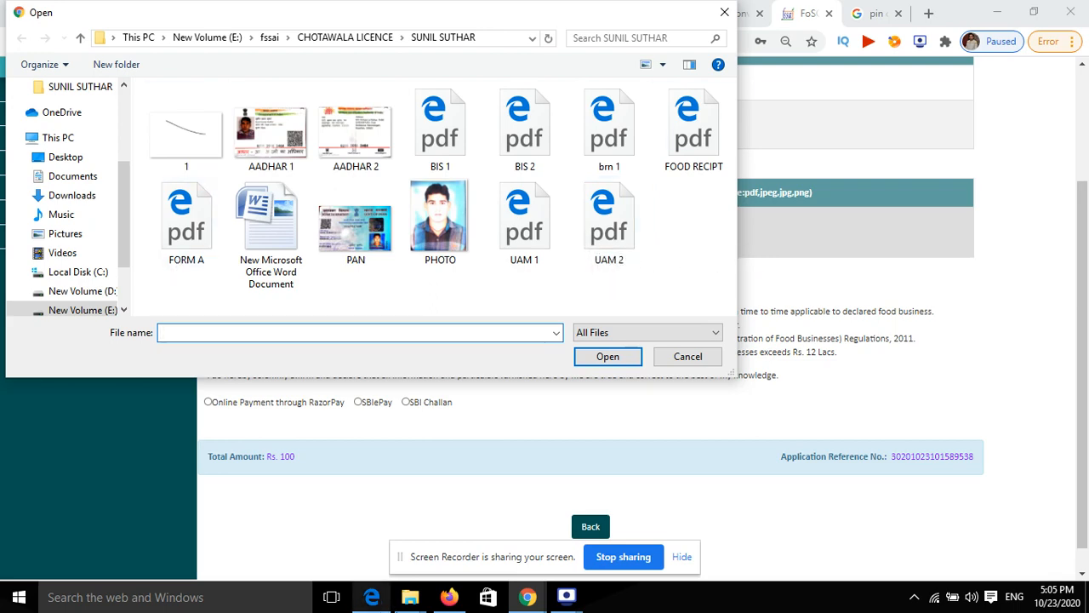
click(687, 356)
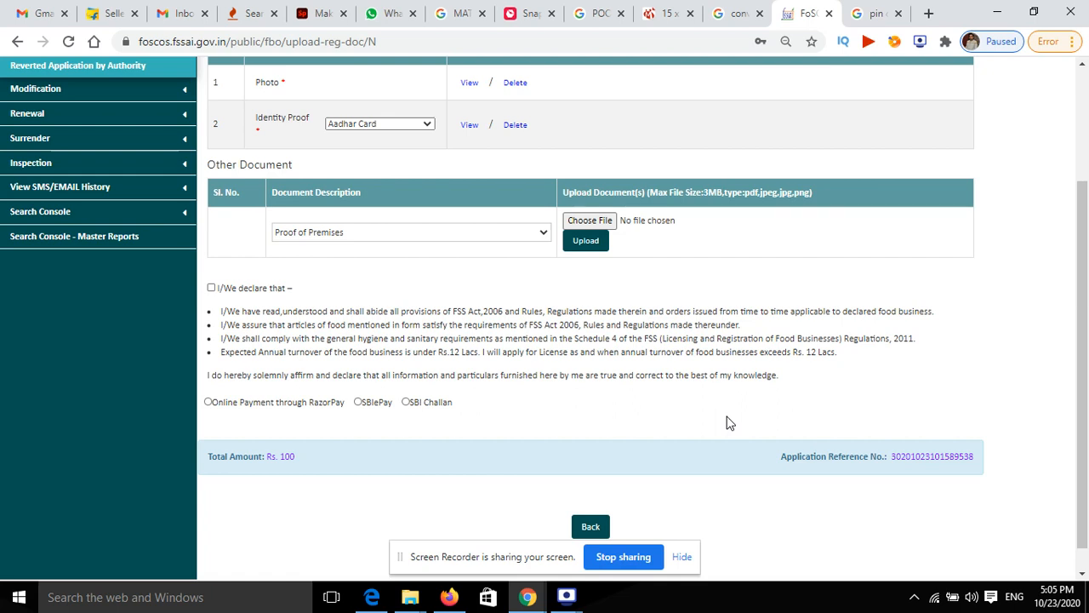
click(419, 230)
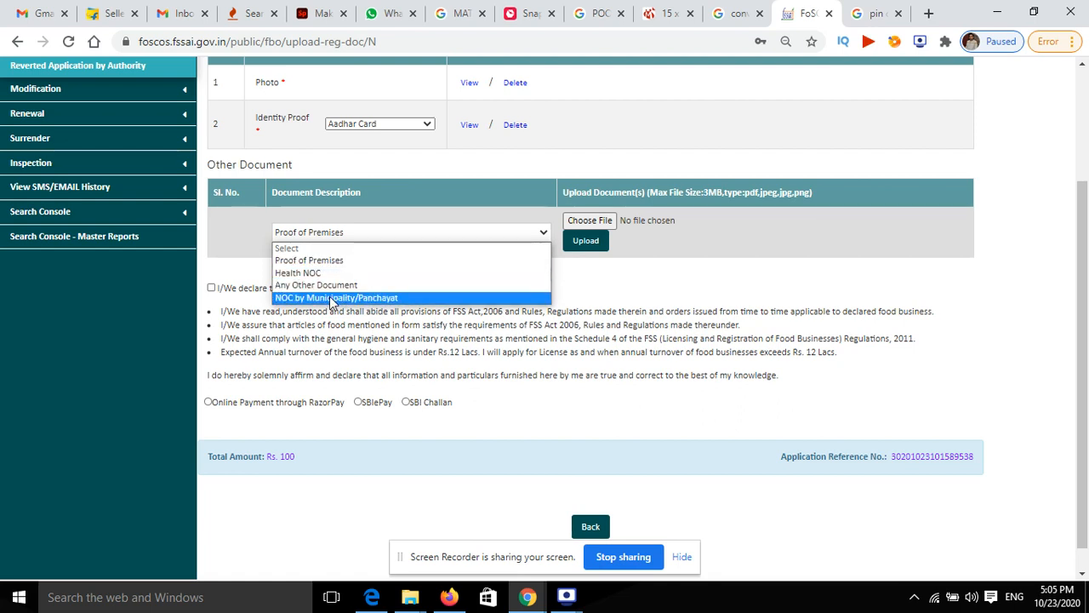
click(330, 263)
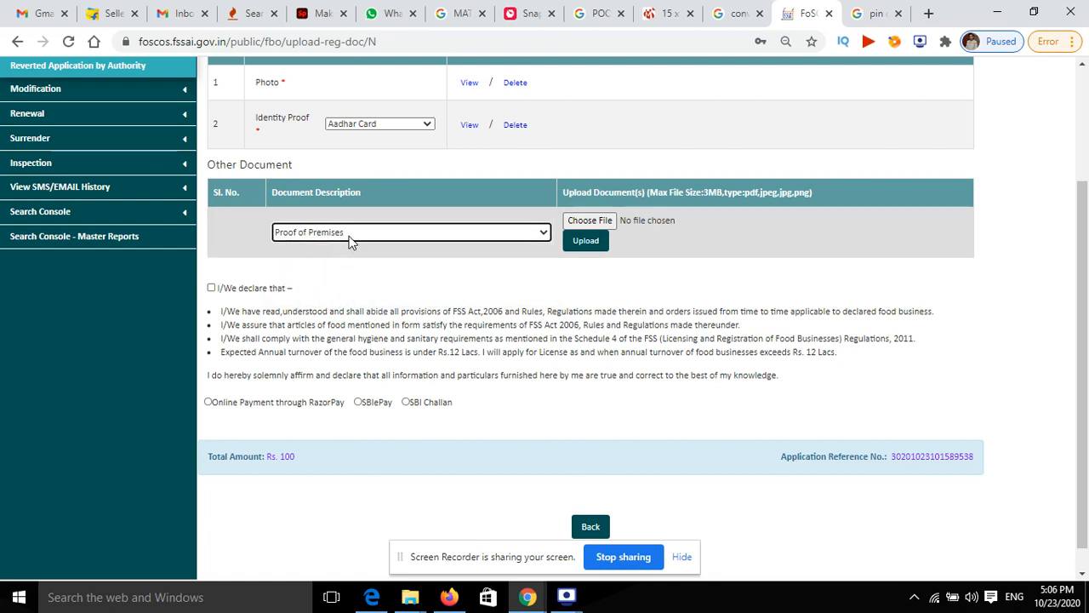
click(347, 242)
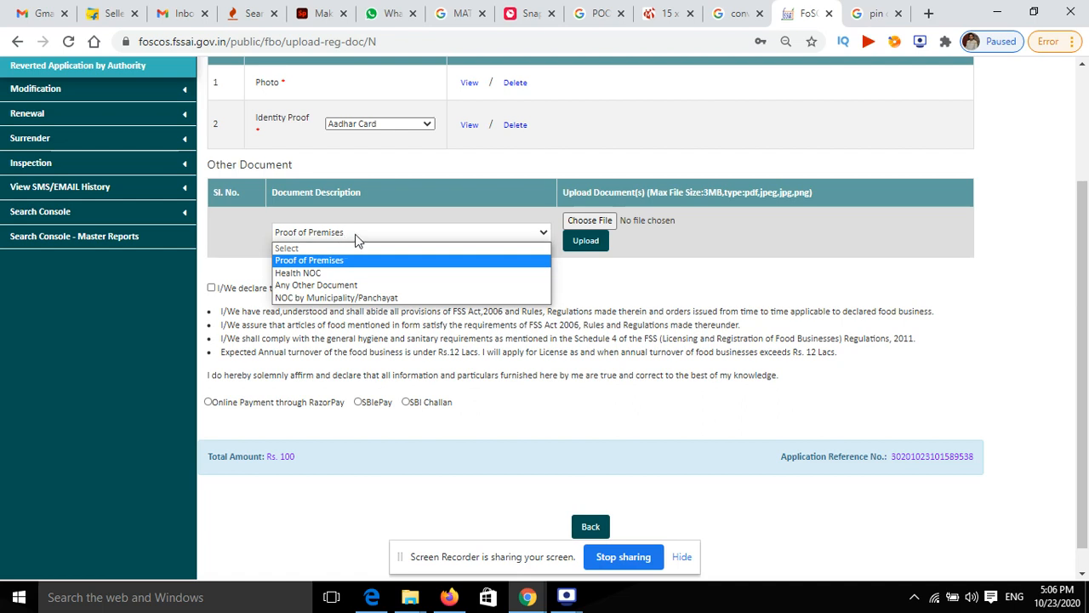
Search 'HELTH NOC' in a new tab, check the Health Services result, then open the FSSAI NOC PDF.
click(929, 13)
text(H)
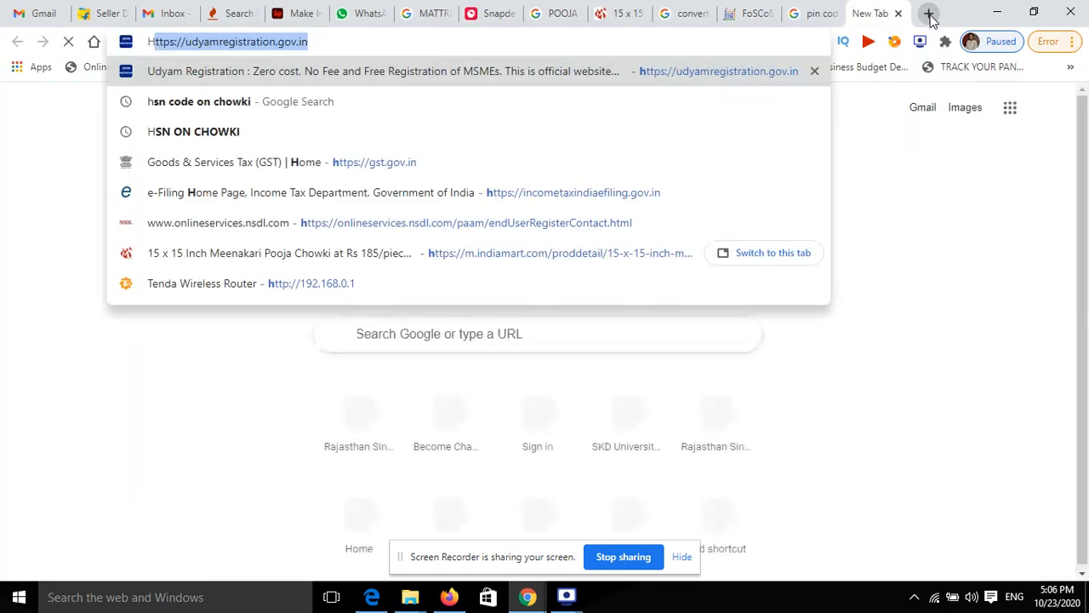
text(ELTH NOC)
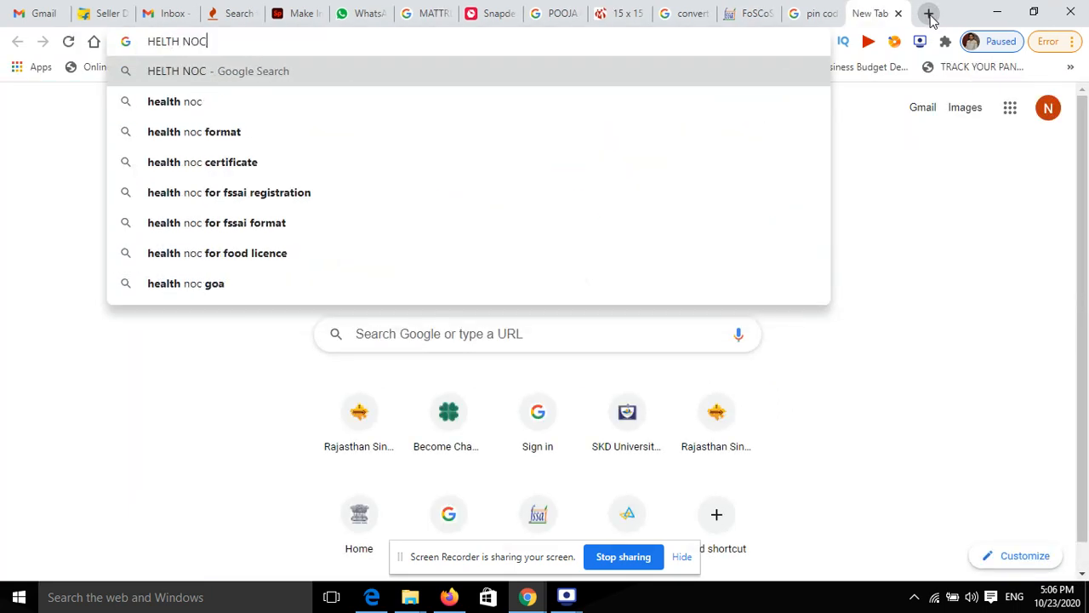
key(Return)
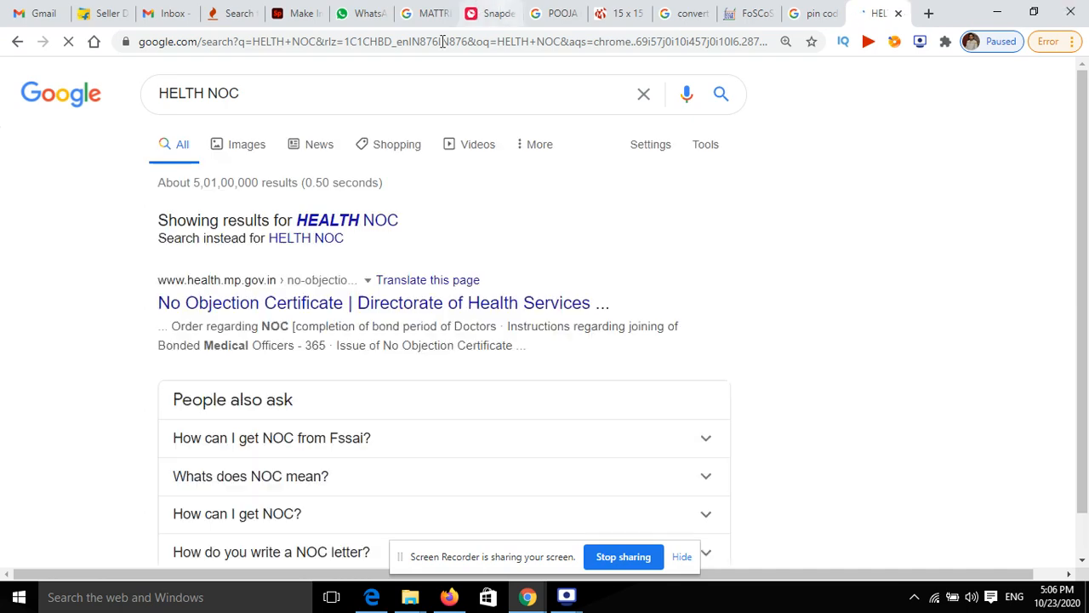
click(401, 311)
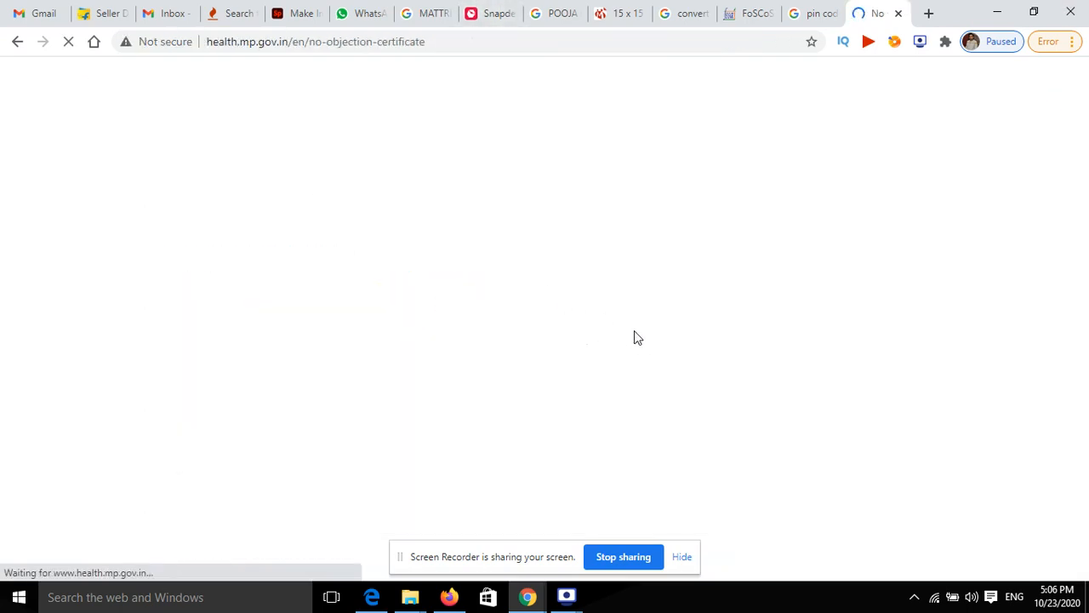
click(17, 43)
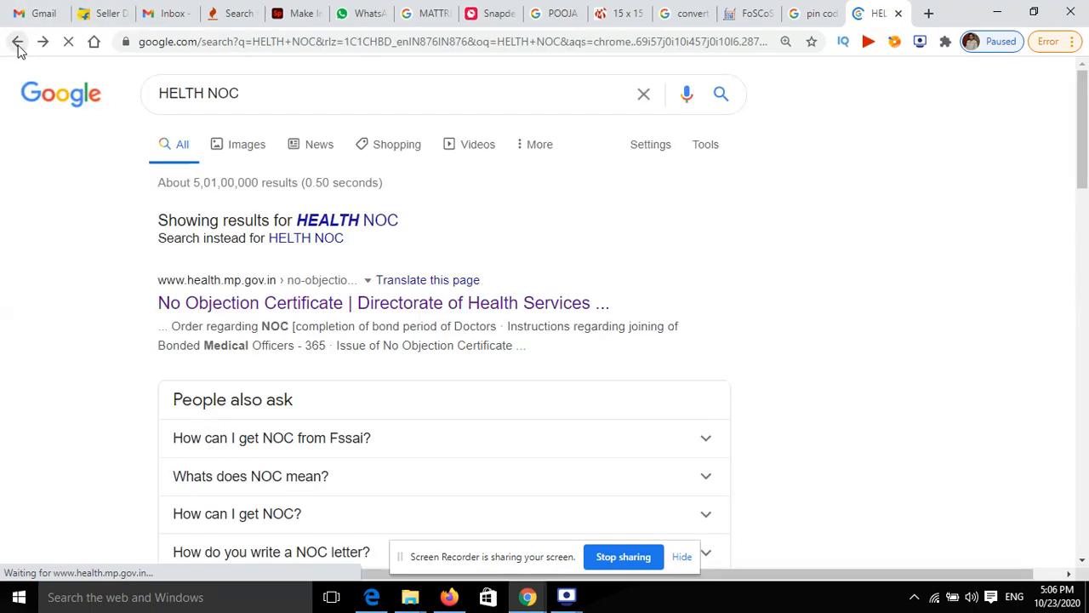
scroll(287, 297, down, 6)
click(373, 171)
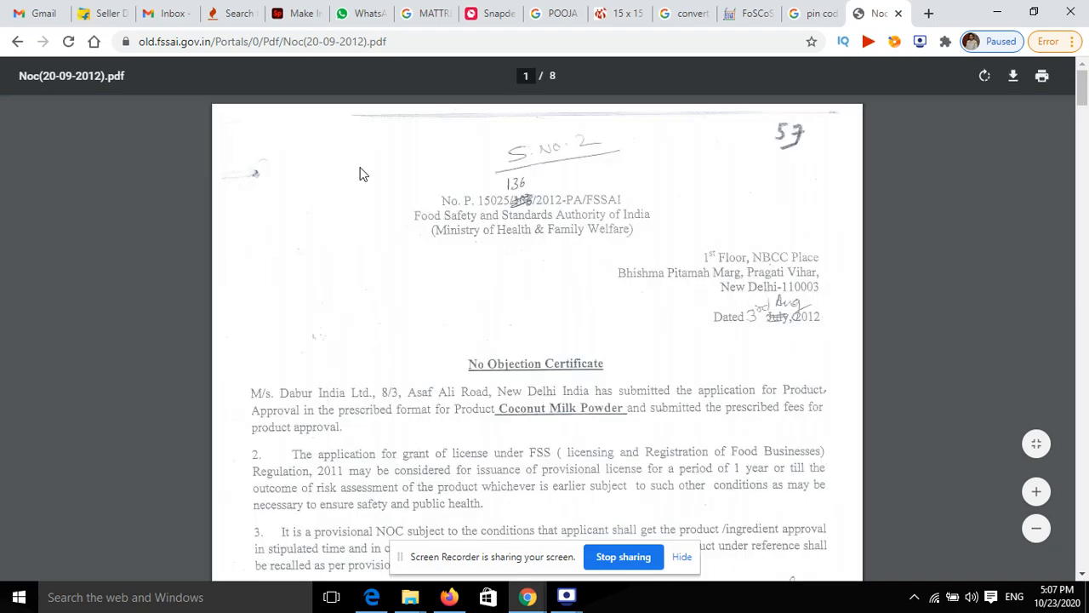
Read Noc(20-09-2012).pdf down to page 2, then go back to the HELTH NOC results.
scroll(359, 174, down, 7)
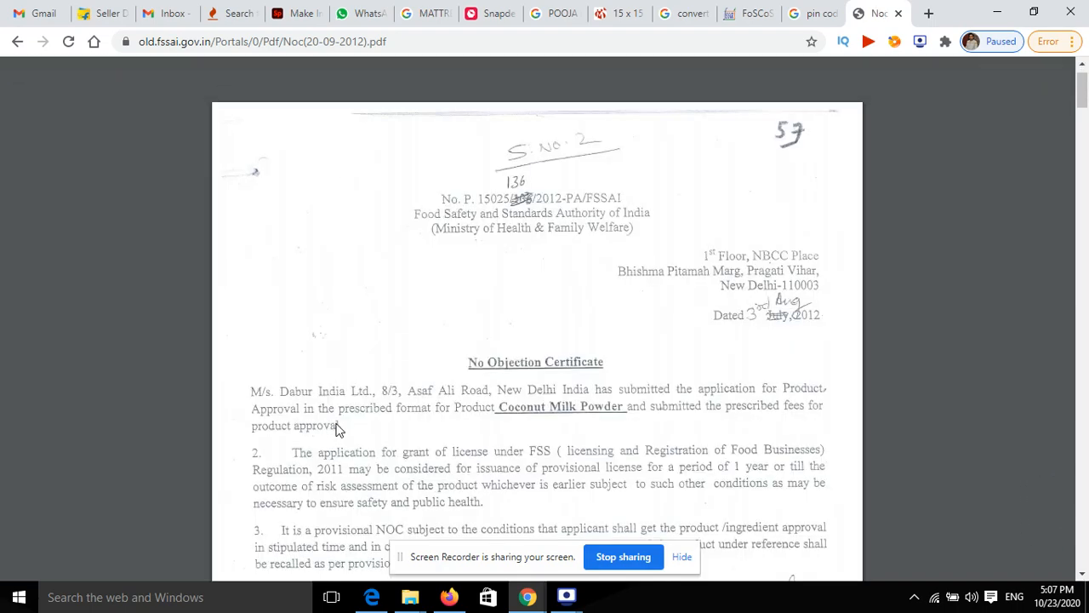
scroll(338, 390, down, 6)
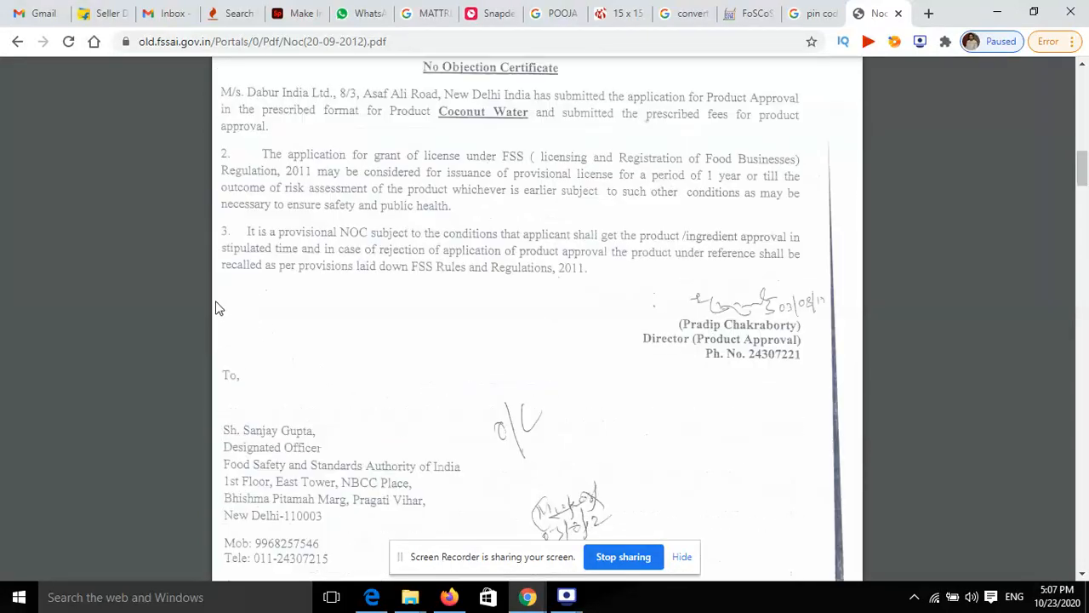
click(17, 43)
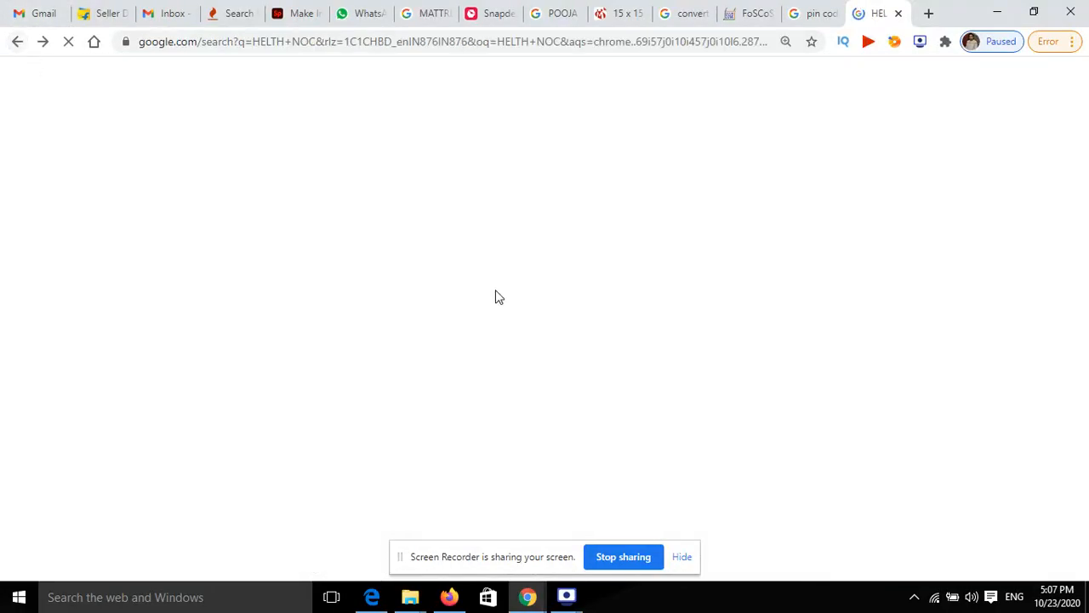
Refine the Google query to 'HELTH NOC FORMAT' and run the search.
scroll(516, 309, down, 10)
scroll(433, 289, up, 7)
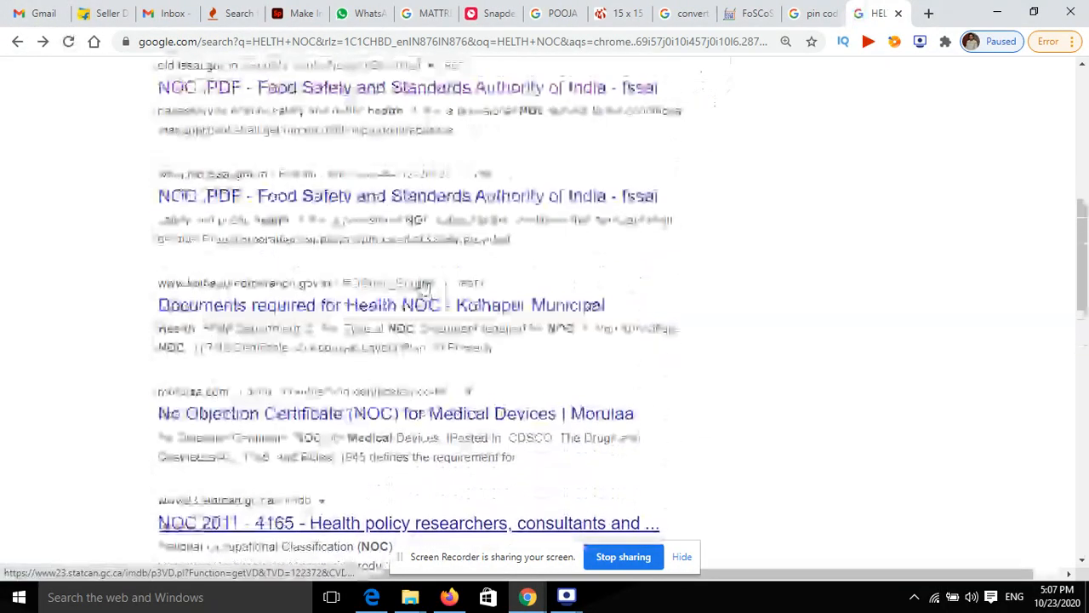
scroll(378, 238, up, 3)
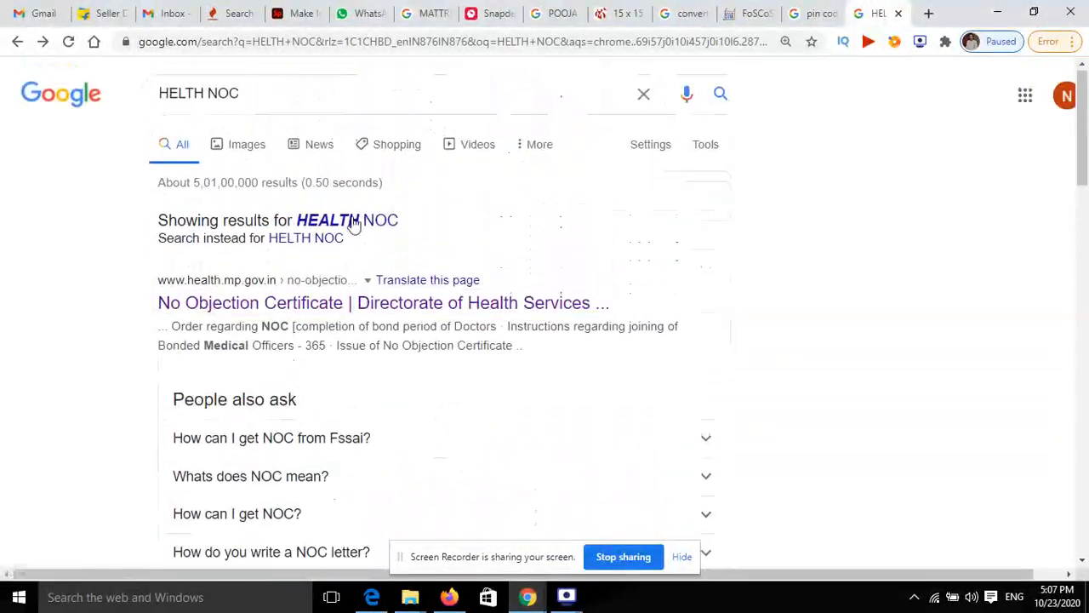
scroll(319, 238, down, 5)
scroll(328, 313, up, 3)
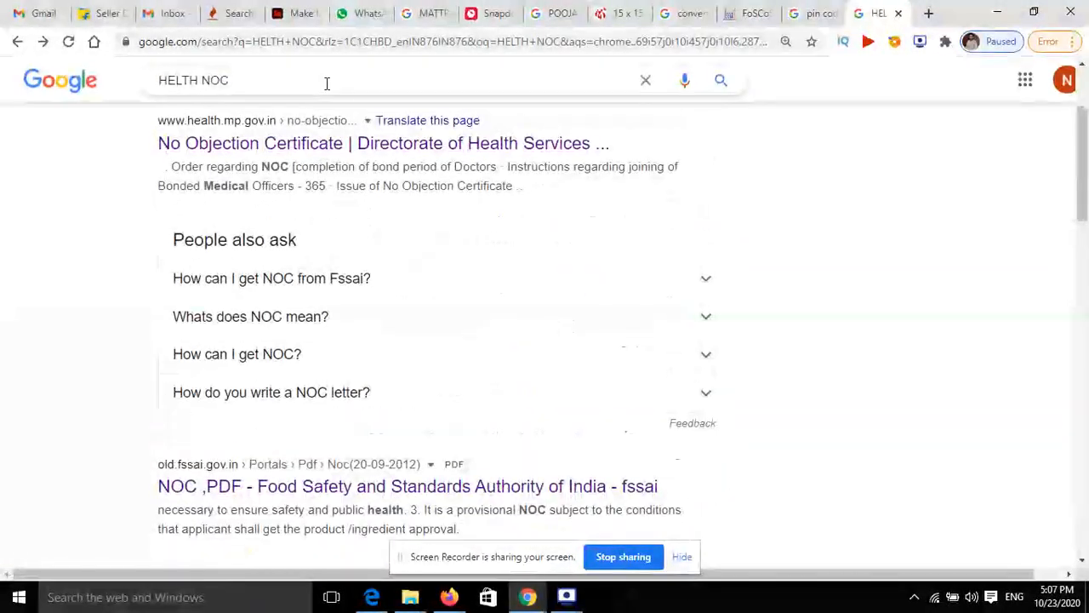
click(326, 83)
text(FO)
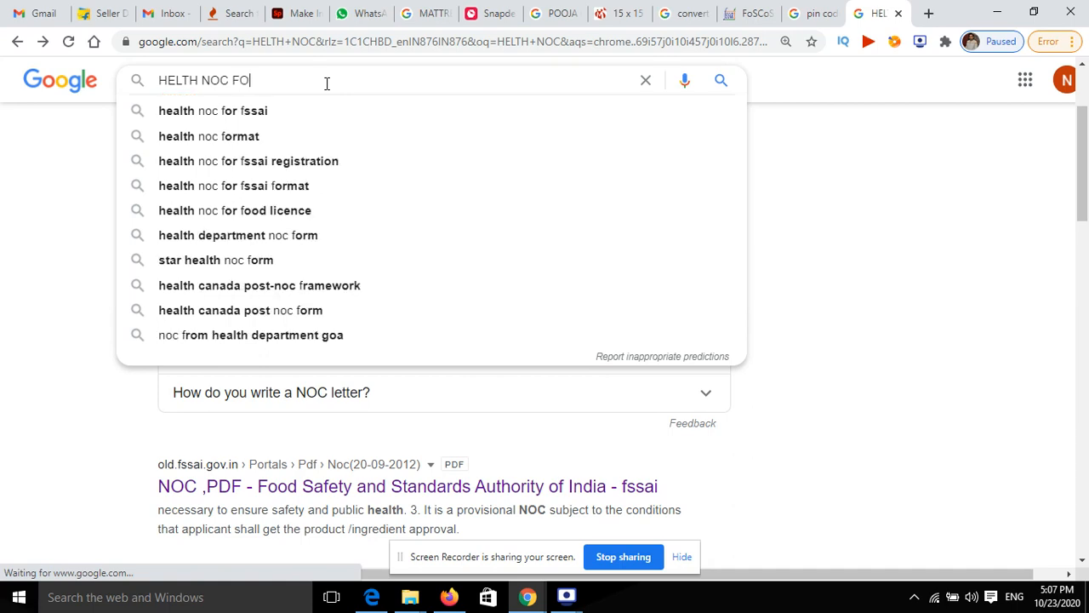
text(RMAT)
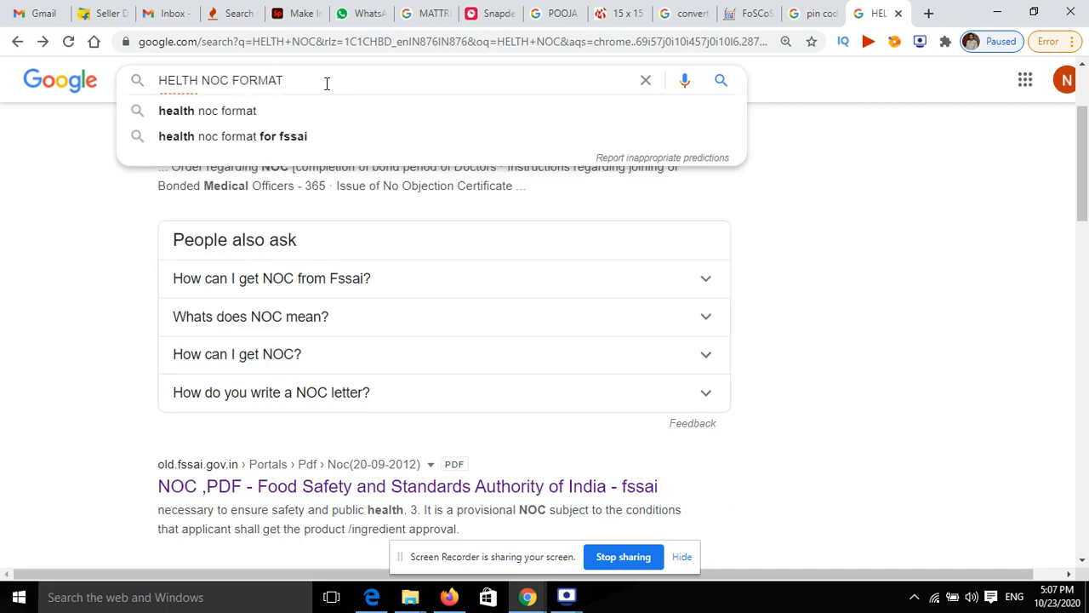
key(Return)
Extend the query with FSSA and pick the 'health noc format for fssai' suggestion.
scroll(308, 328, down, 2)
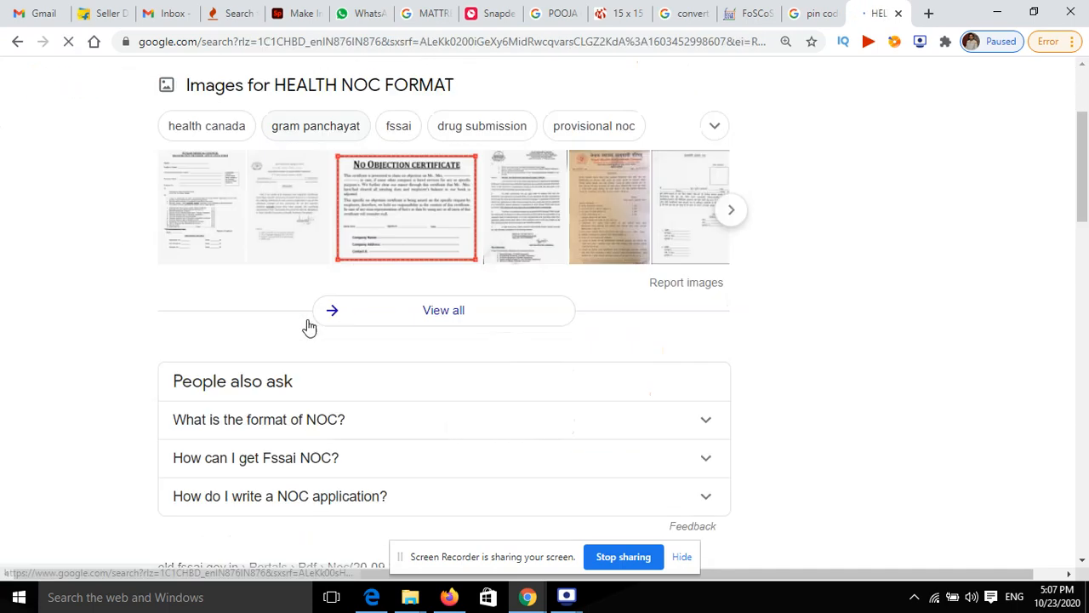
scroll(308, 327, down, 3)
scroll(360, 311, up, 5)
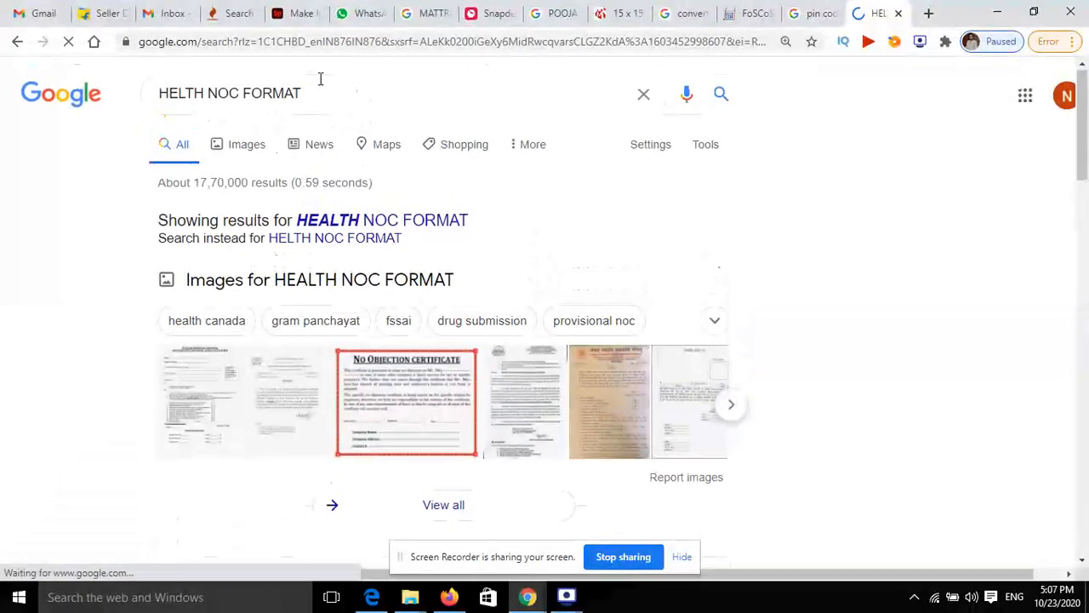
click(316, 93)
text(FSS)
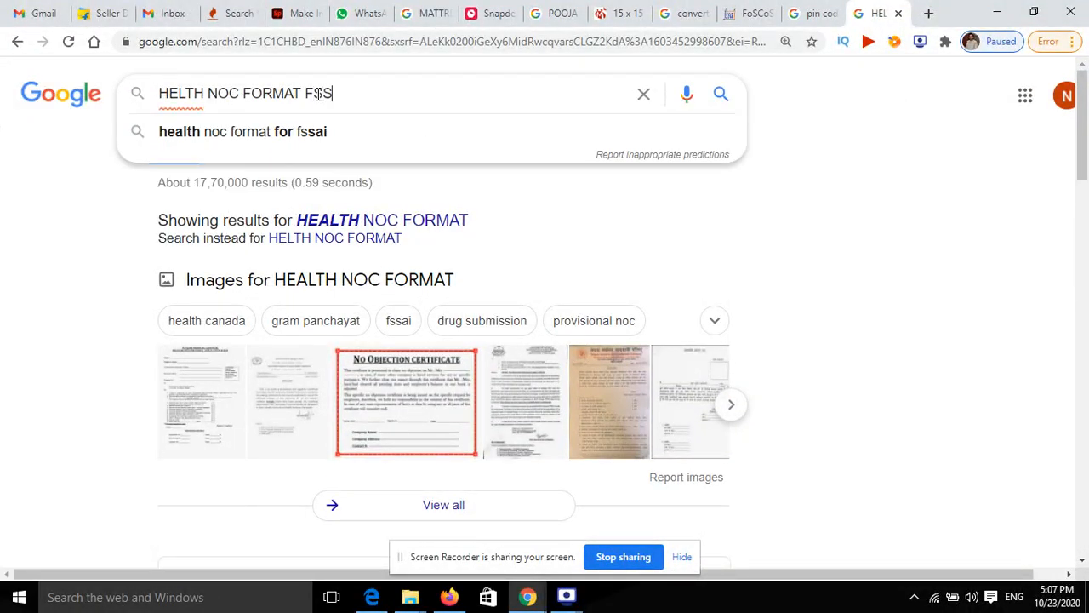
text(A)
click(312, 132)
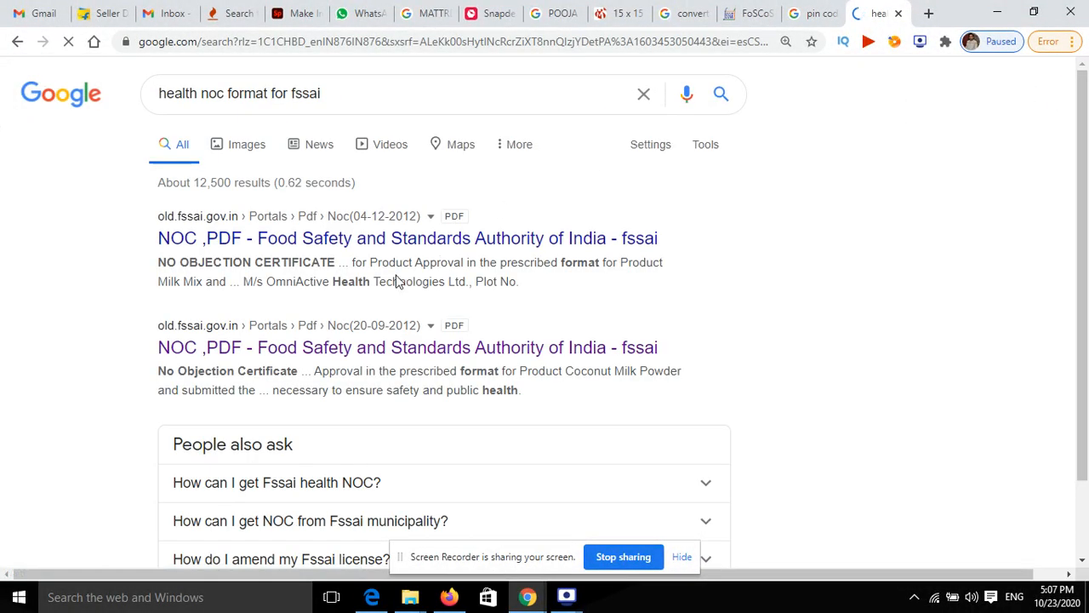
scroll(395, 281, down, 2)
scroll(443, 213, up, 1)
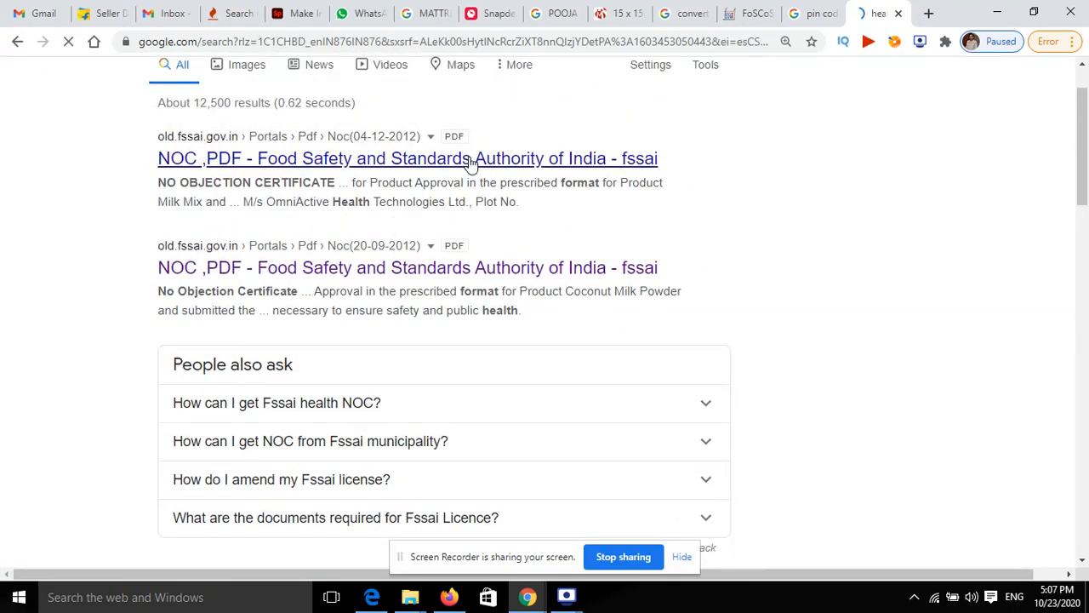